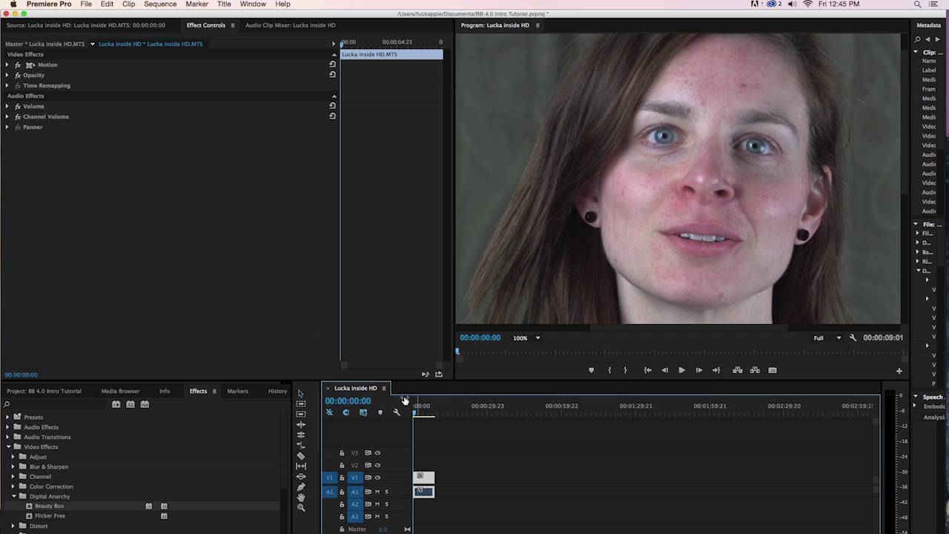
Drag Beauty Box from Video Effects > Digital Anarchy onto the V1 interview clip.
{"action": "left_click", "coordinate": [199, 392]}
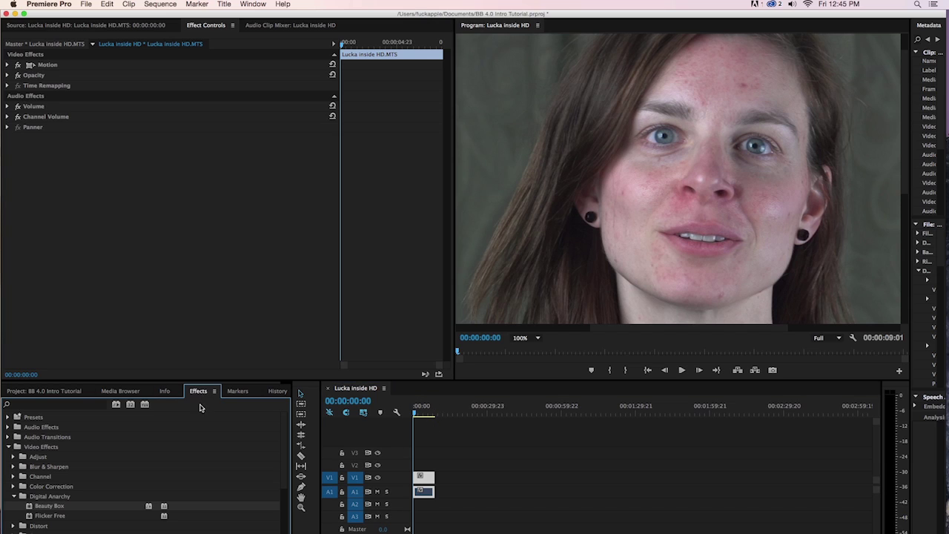
{"action": "left_click", "coordinate": [46, 450]}
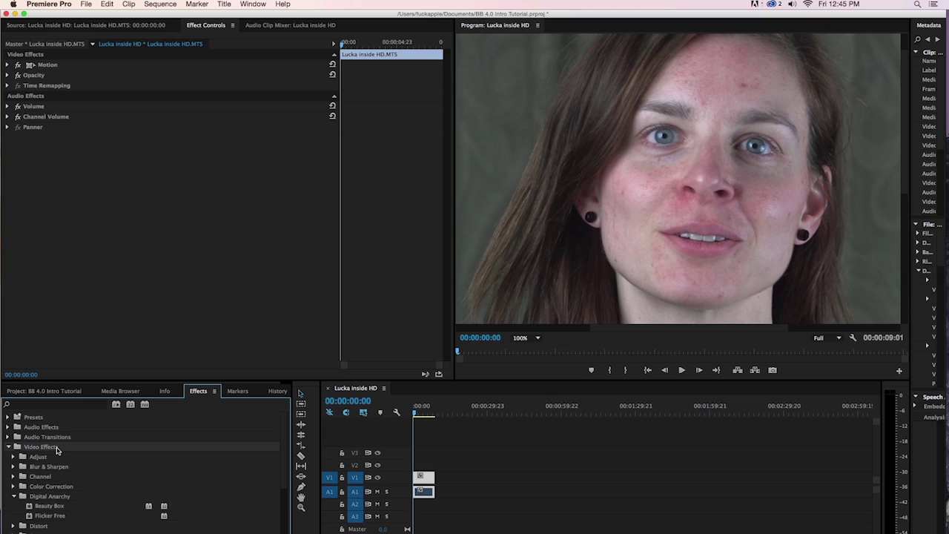
{"action": "left_click", "coordinate": [63, 498]}
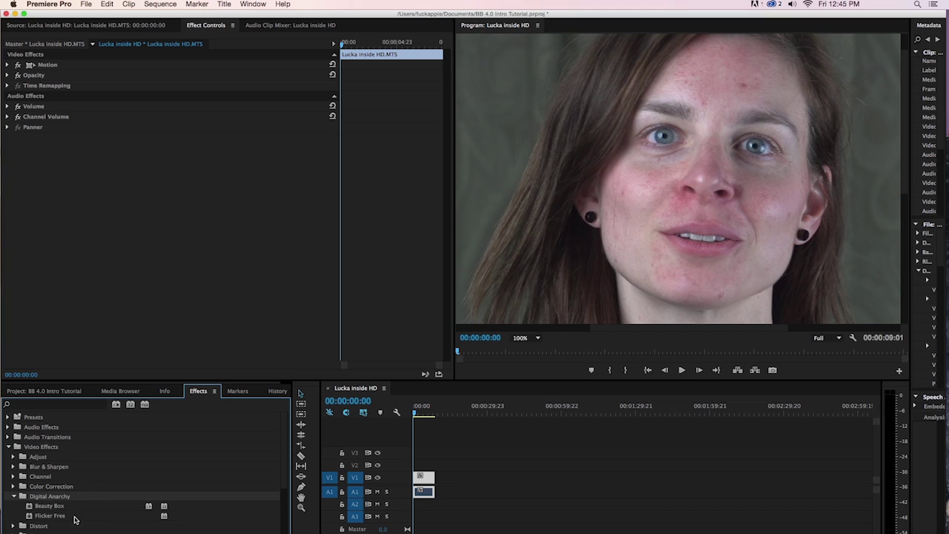
{"action": "left_click", "coordinate": [49, 506]}
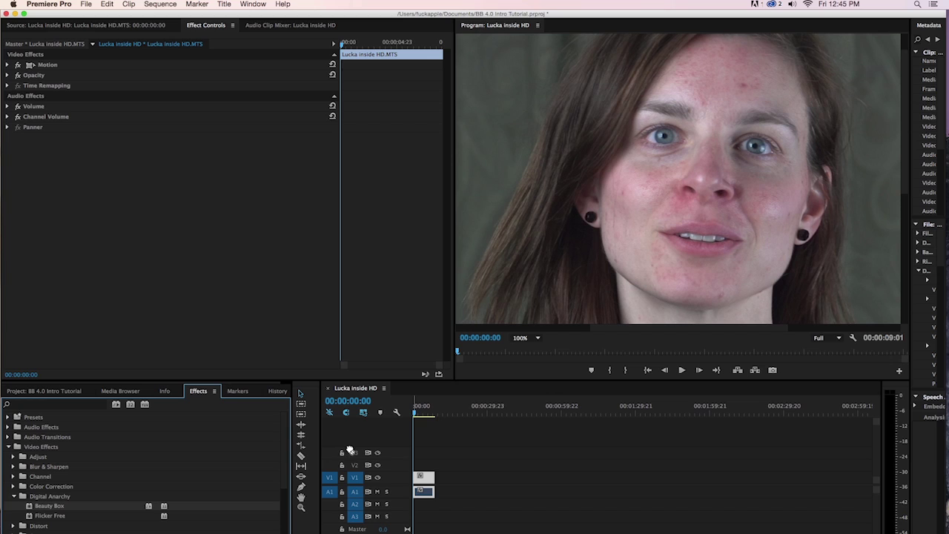
{"action": "left_click_drag", "start_coordinate": [350, 449], "coordinate": [426, 481]}
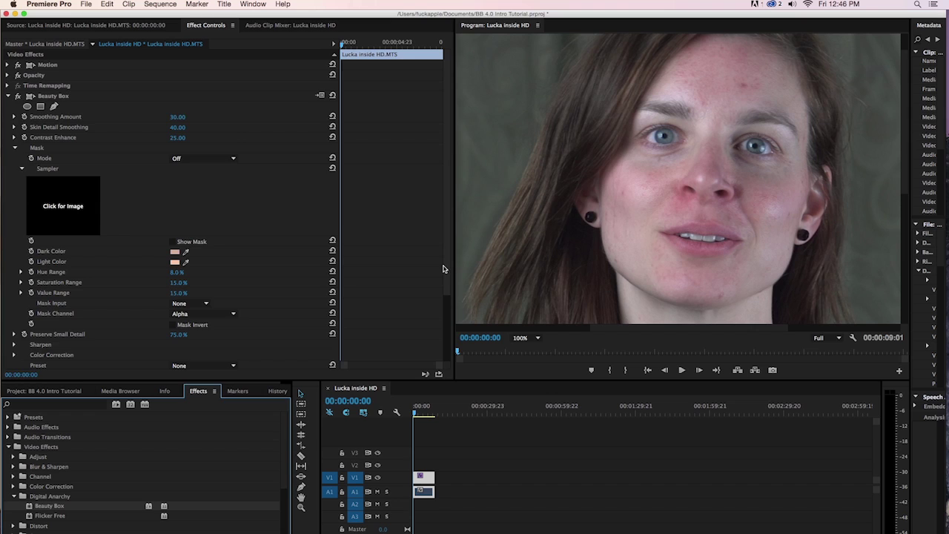
Run Beauty Box's Analyze Frame to resample the dark and light skin-tone colors.
{"action": "scroll", "coordinate": [445, 269], "scroll_direction": "down", "scroll_amount": 5}
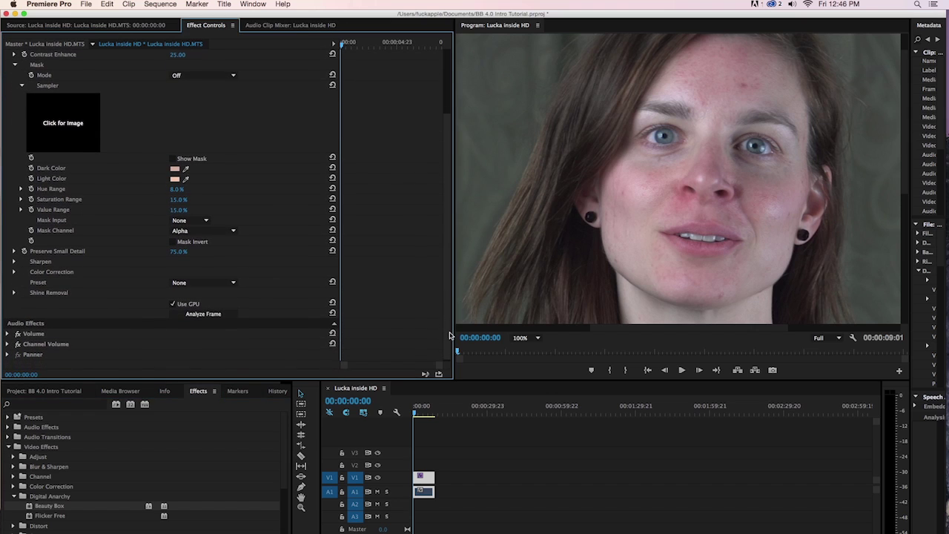
{"action": "scroll", "coordinate": [448, 331], "scroll_direction": "up", "scroll_amount": 1}
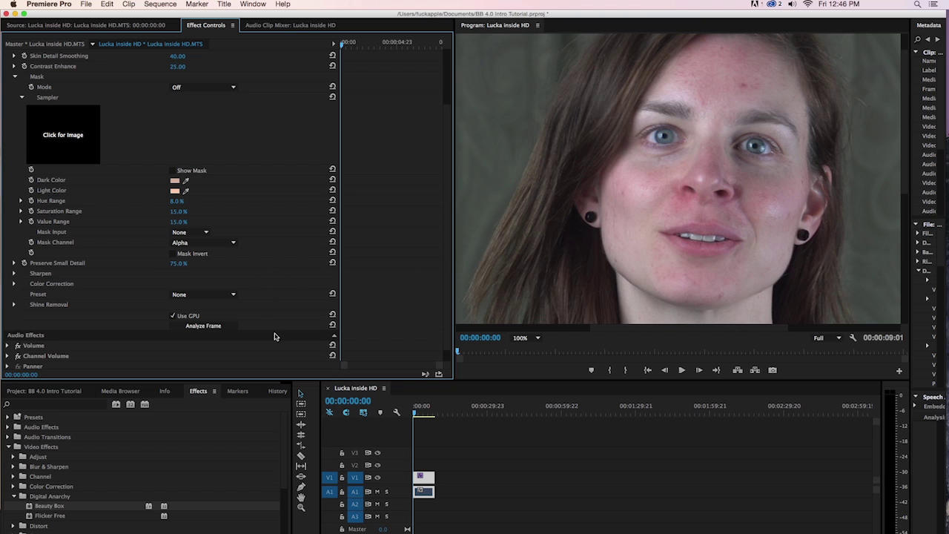
{"action": "left_click", "coordinate": [221, 326]}
{"action": "left_click", "coordinate": [223, 332]}
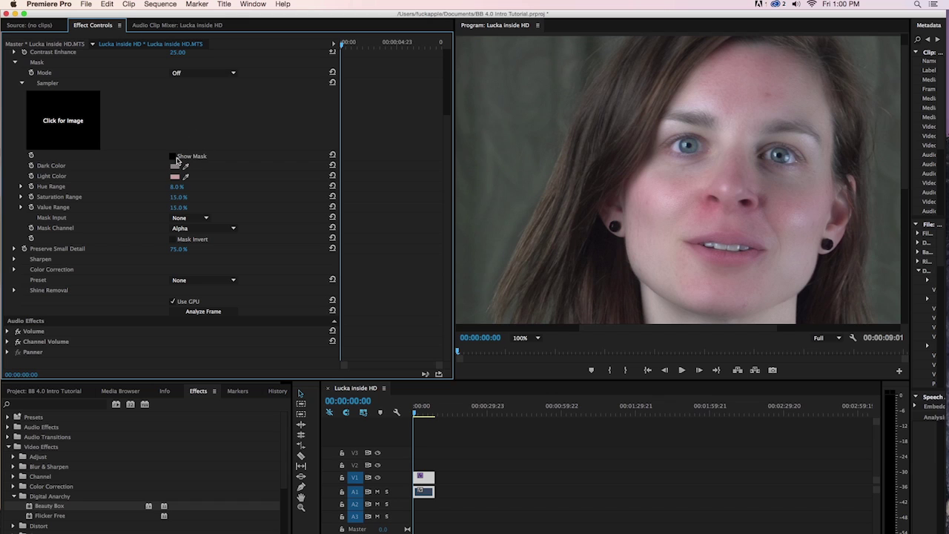
Inspect the skin mask at 50% monitor zoom, then turn Show Mask off.
{"action": "left_click", "coordinate": [172, 156]}
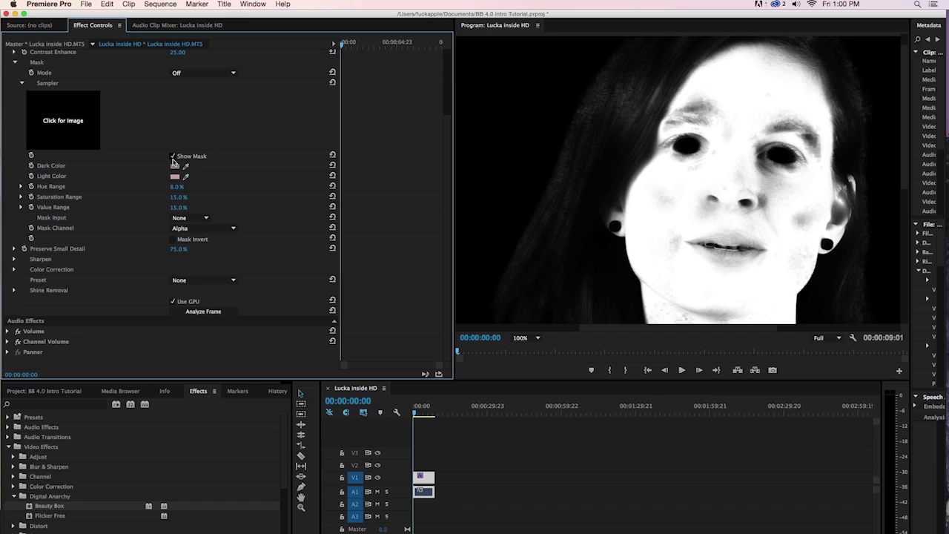
{"action": "left_click", "coordinate": [537, 340]}
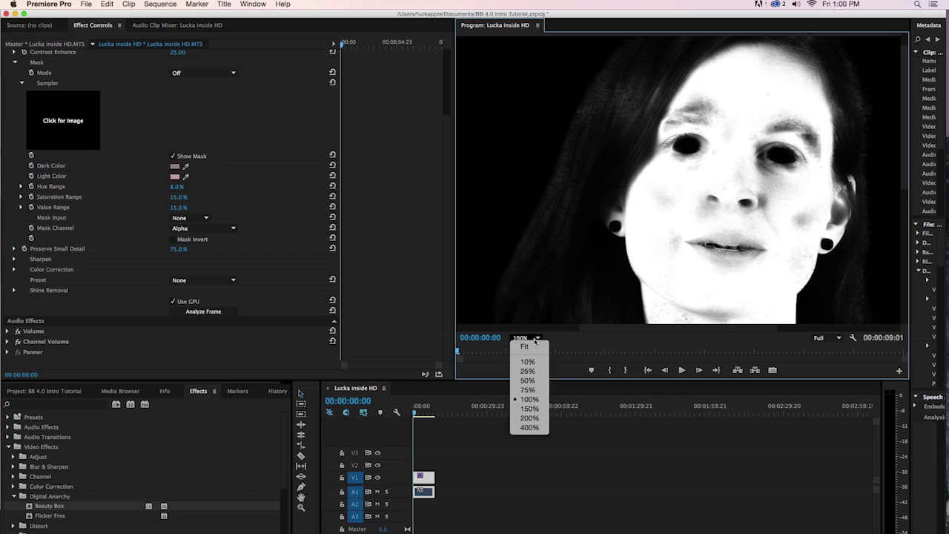
{"action": "left_click", "coordinate": [540, 385]}
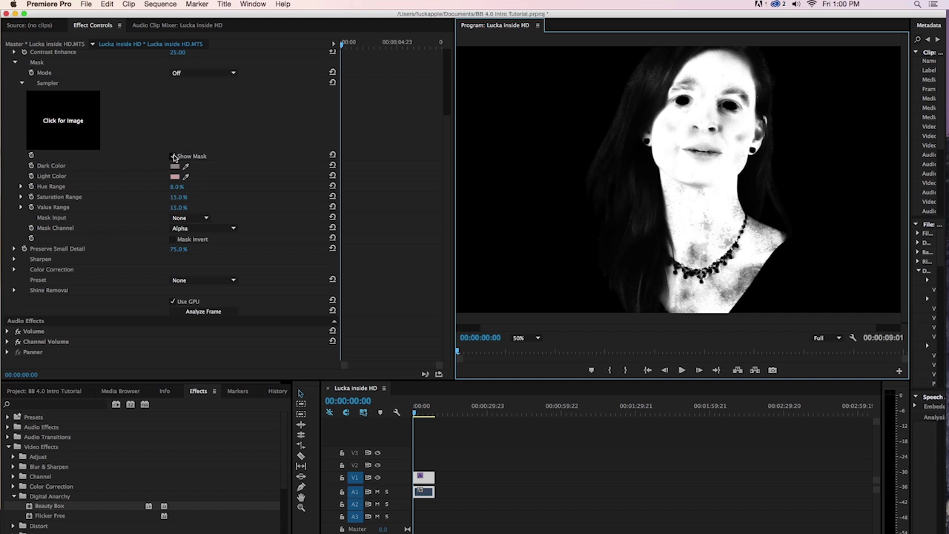
{"action": "left_click", "coordinate": [173, 157]}
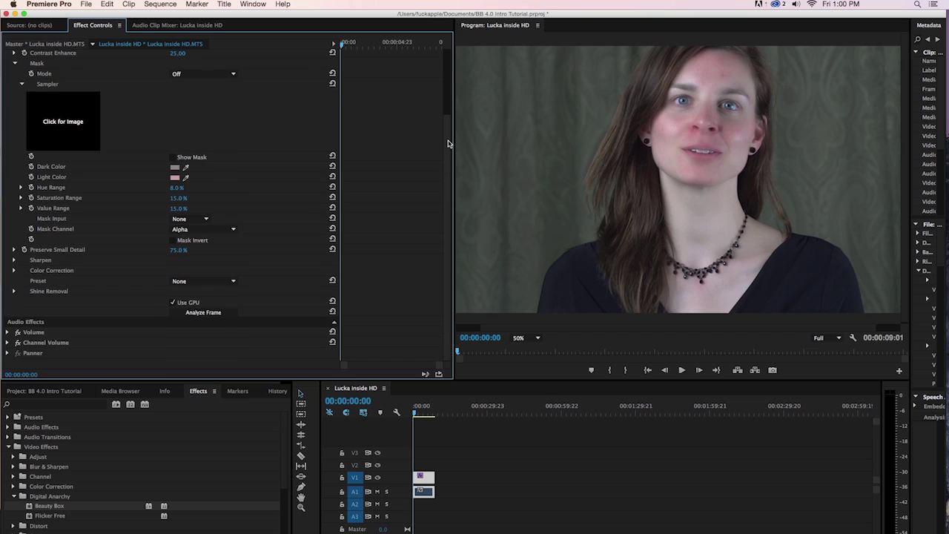
{"action": "scroll", "coordinate": [449, 148], "scroll_direction": "up", "scroll_amount": 5}
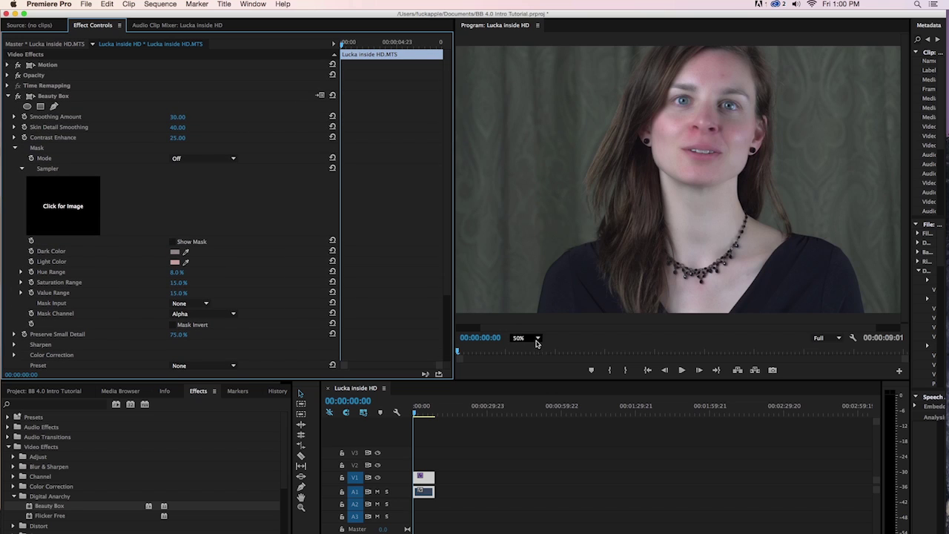
Set the Program Monitor zoom back to 100% and bring the Beauty Box settings into view.
{"action": "left_click", "coordinate": [537, 338]}
{"action": "left_click", "coordinate": [537, 395]}
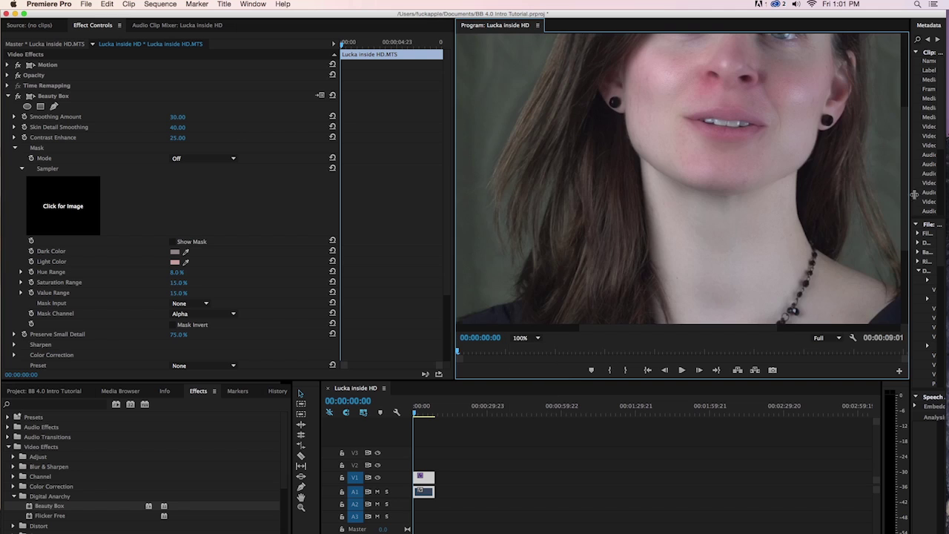
{"action": "left_click_drag", "start_coordinate": [907, 178], "coordinate": [907, 123]}
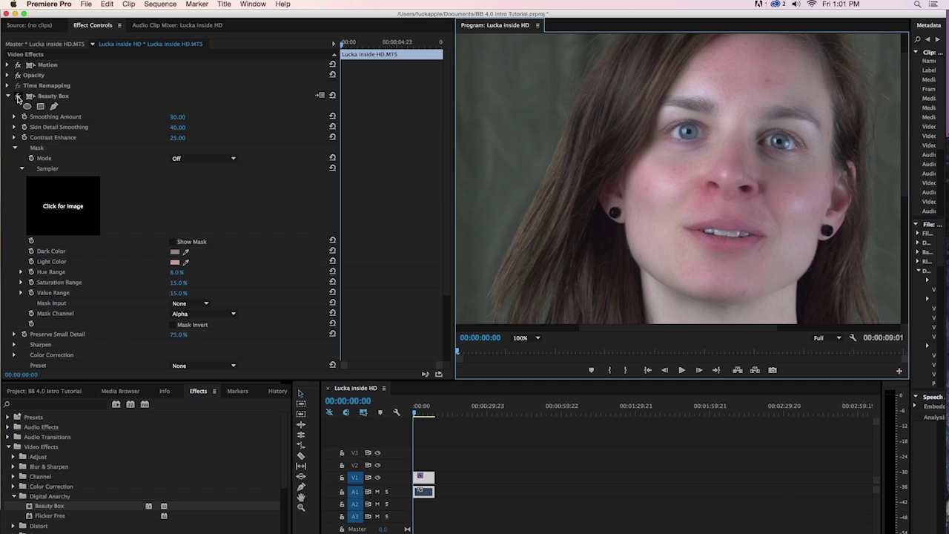
{"action": "left_click", "coordinate": [18, 99]}
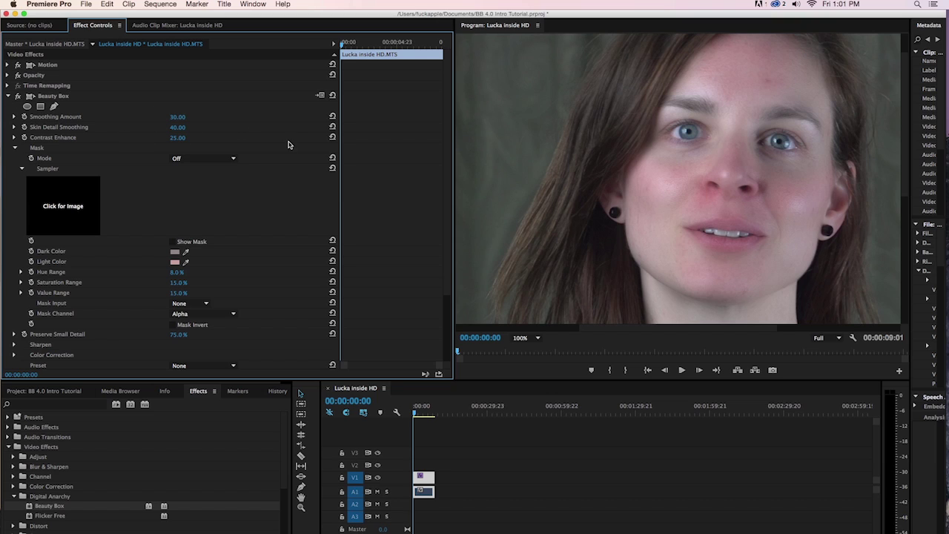
Enter Smoothing Amount 25, Skin Detail Smoothing 25 and Contrast Enhance 100.
{"action": "left_click_drag", "start_coordinate": [178, 117], "coordinate": [182, 118]}
{"action": "left_click", "coordinate": [180, 118]}
{"action": "type", "text": "25"}
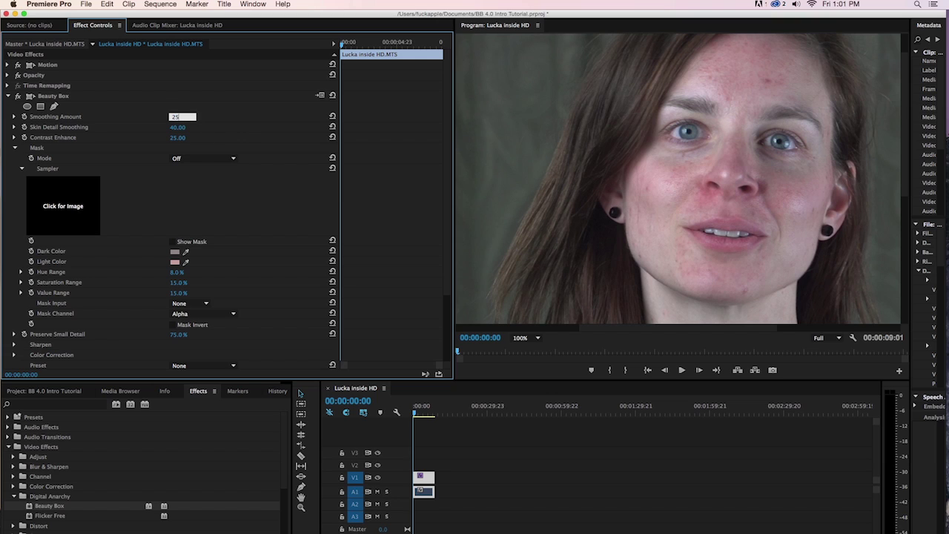
{"action": "key", "text": "Return"}
{"action": "left_click", "coordinate": [179, 127]}
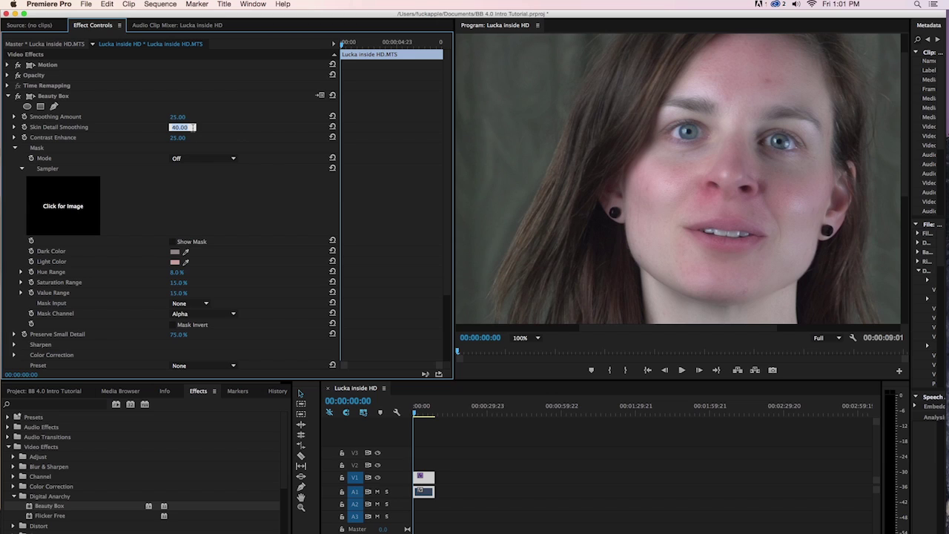
{"action": "type", "text": "25"}
{"action": "key", "text": "Return"}
{"action": "left_click", "coordinate": [179, 138]}
{"action": "type", "text": "0"}
{"action": "key", "text": "Return"}
{"action": "left_click", "coordinate": [182, 138]}
{"action": "type", "text": "10"}
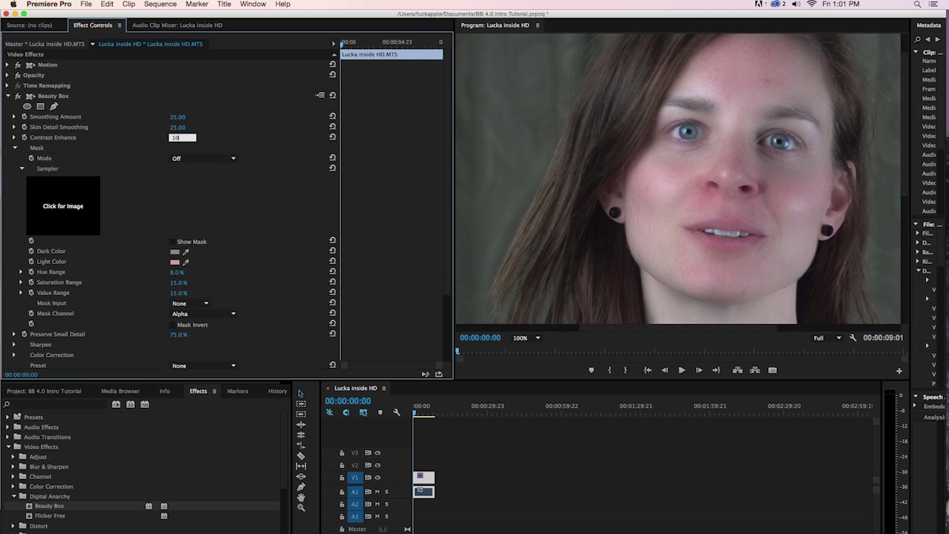
{"action": "key", "text": "Return"}
{"action": "left_click", "coordinate": [19, 96]}
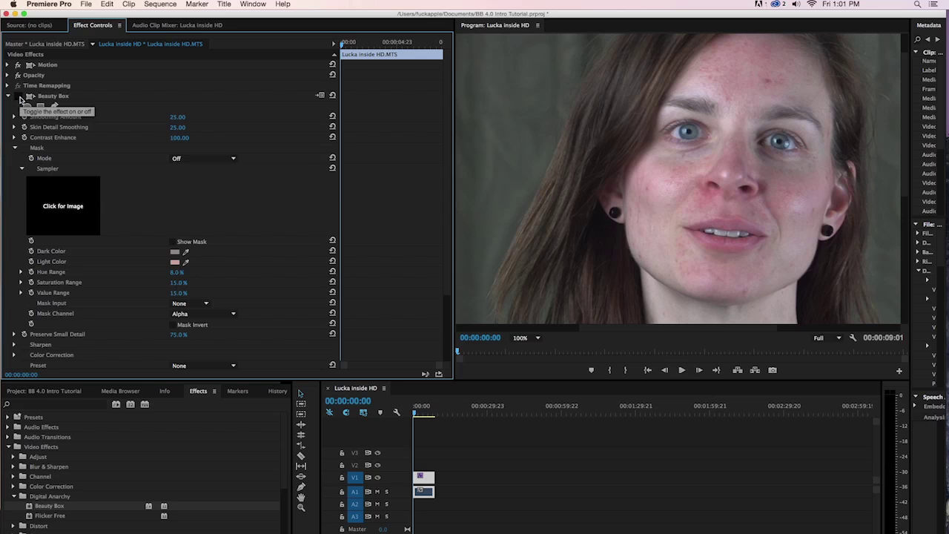
{"action": "left_click", "coordinate": [18, 96]}
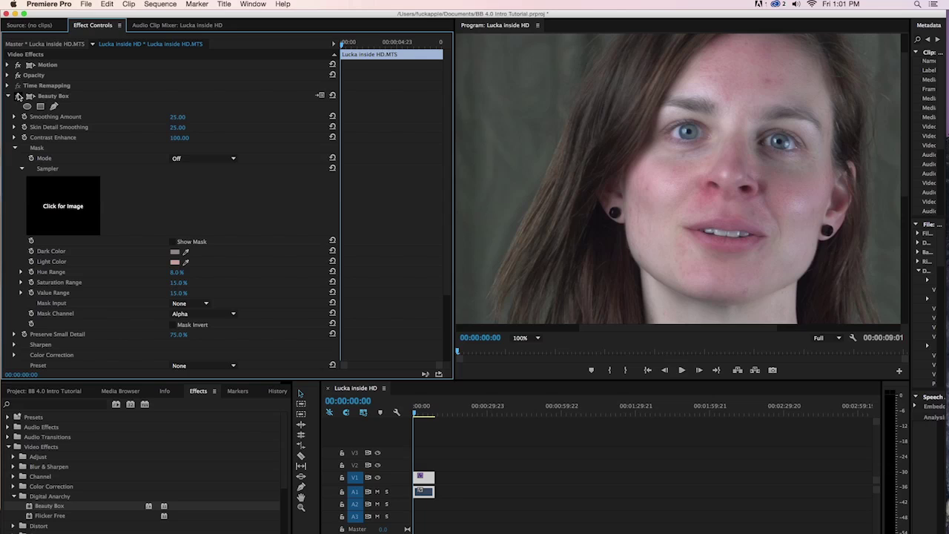
{"action": "left_click", "coordinate": [19, 97]}
{"action": "left_click", "coordinate": [18, 97]}
{"action": "left_click", "coordinate": [18, 97]}
{"action": "left_click_drag", "start_coordinate": [197, 130], "coordinate": [180, 121]}
{"action": "left_click", "coordinate": [181, 117]}
{"action": "type", "text": "40"}
{"action": "left_click", "coordinate": [182, 127]}
{"action": "type", "text": "4"}
{"action": "key", "text": "Return"}
{"action": "left_click", "coordinate": [18, 97]}
{"action": "left_click", "coordinate": [177, 117]}
{"action": "type", "text": "0"}
{"action": "key", "text": "Return"}
{"action": "left_click", "coordinate": [178, 119]}
{"action": "type", "text": "25"}
{"action": "key", "text": "Return"}
{"action": "left_click", "coordinate": [181, 126]}
{"action": "type", "text": "2"}
{"action": "key", "text": "Return"}
At 50% zoom, play the clip's opening seconds and return the playhead to 00:00:00:00.
{"action": "left_click", "coordinate": [527, 341]}
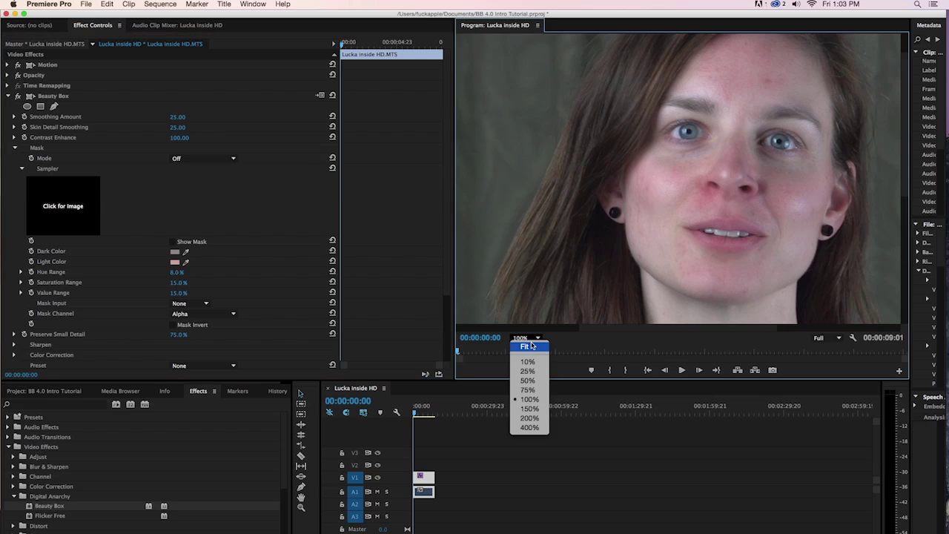
{"action": "left_click", "coordinate": [537, 380]}
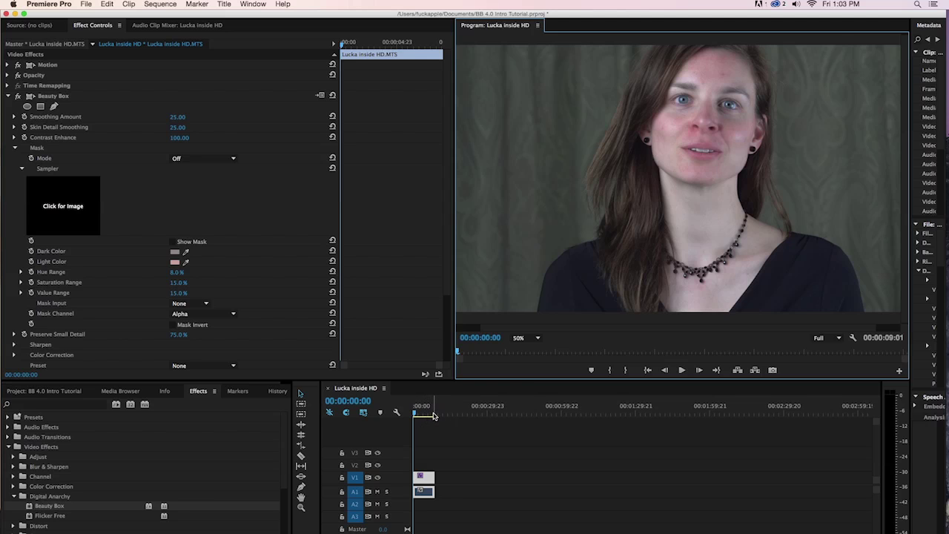
{"action": "key", "text": "space"}
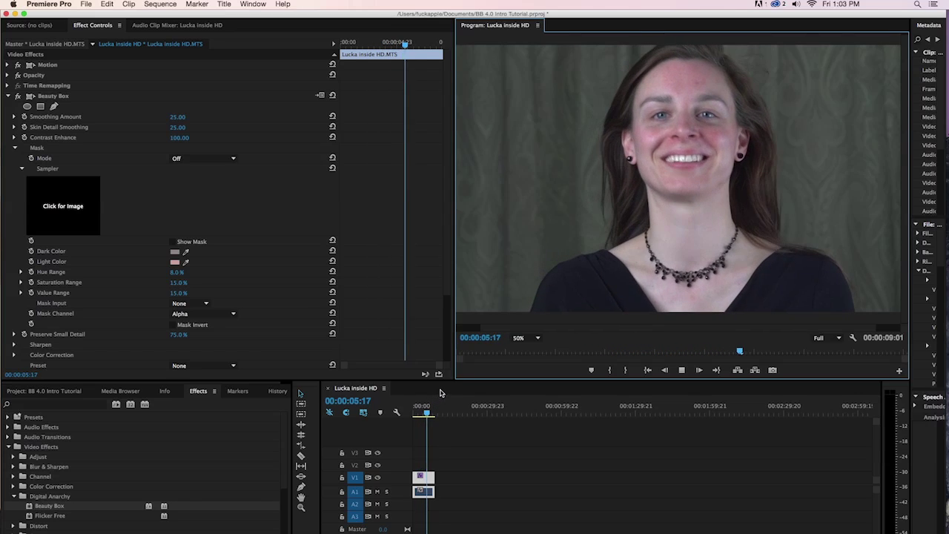
{"action": "key", "text": "space"}
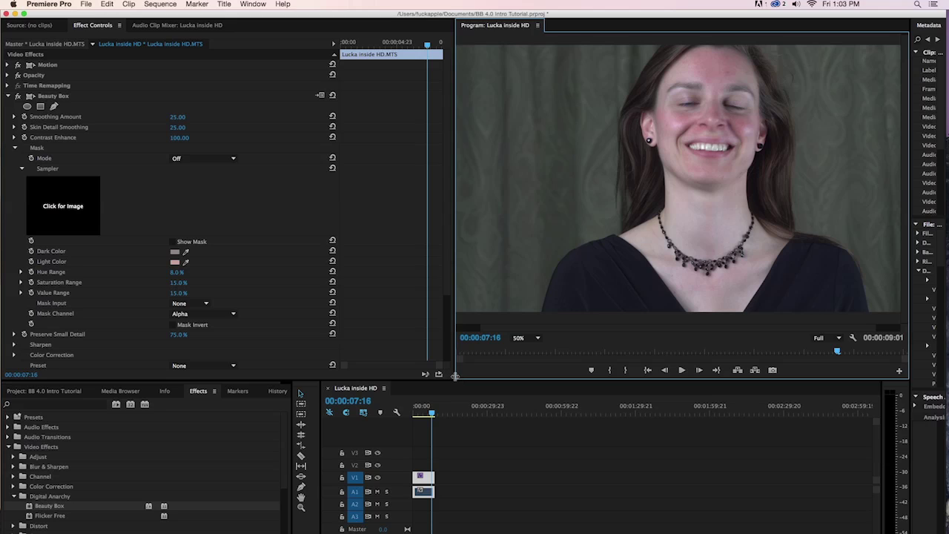
{"action": "left_click", "coordinate": [433, 415]}
{"action": "left_click_drag", "start_coordinate": [434, 415], "coordinate": [409, 415]}
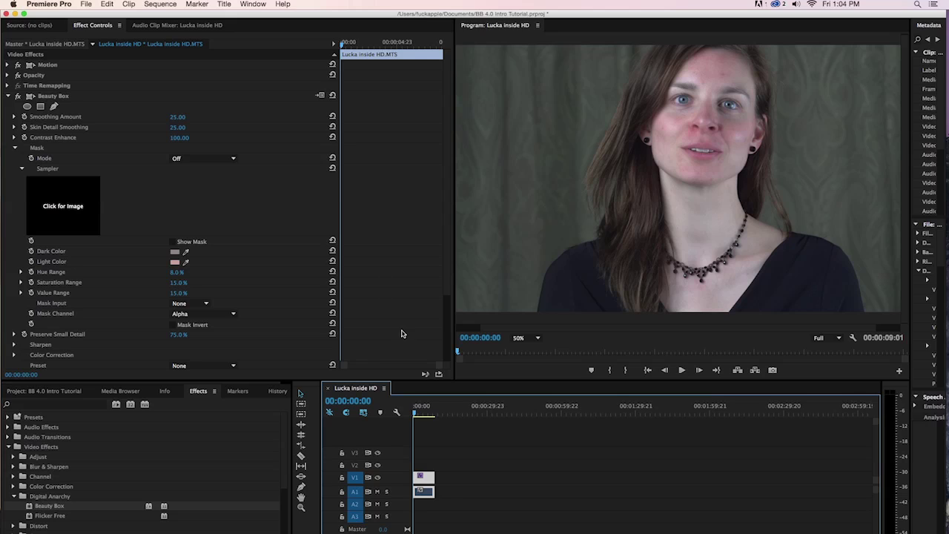
Show the skin mask and set Saturation Range to 10%.
{"action": "left_click", "coordinate": [173, 242]}
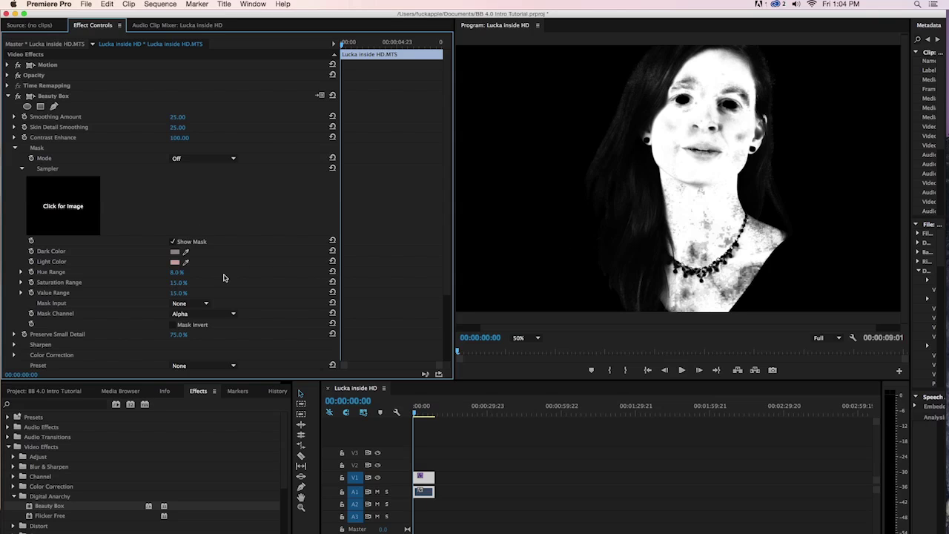
{"action": "left_click", "coordinate": [182, 283]}
{"action": "type", "text": "10"}
{"action": "key", "text": "Return"}
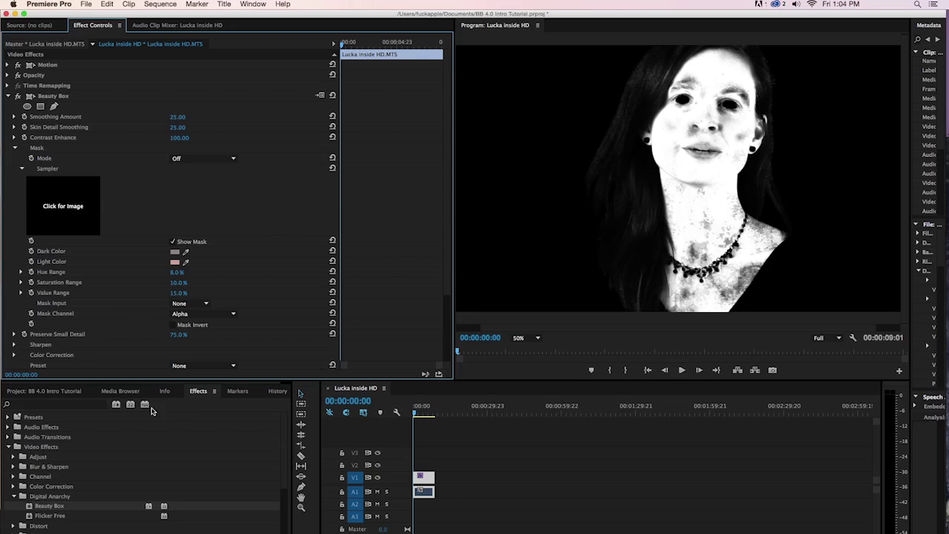
Set the Value Range to 10%.
{"action": "left_click", "coordinate": [178, 293]}
{"action": "type", "text": "0"}
{"action": "key", "text": "Return"}
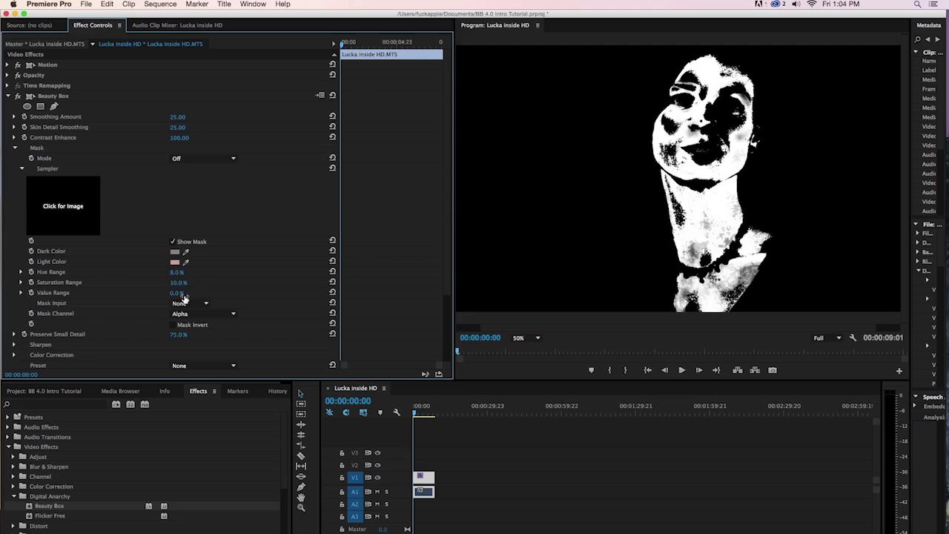
{"action": "left_click", "coordinate": [183, 296]}
{"action": "type", "text": "10"}
{"action": "key", "text": "Return"}
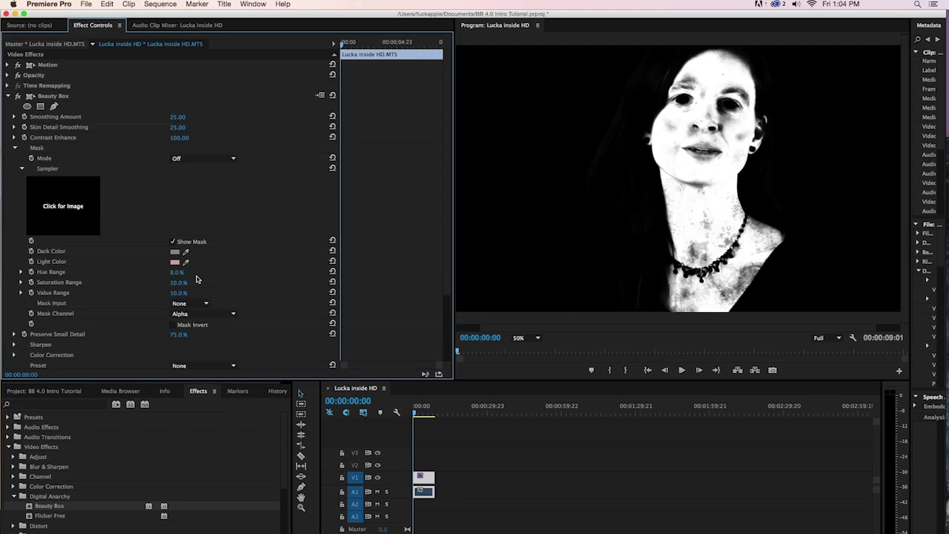
{"action": "left_click_drag", "start_coordinate": [179, 296], "coordinate": [182, 294]}
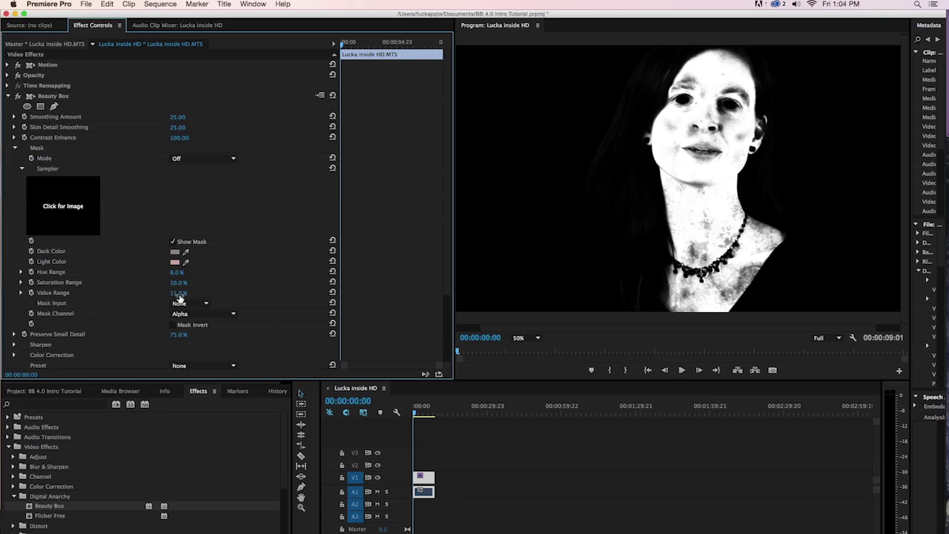
{"action": "type", "text": "15"}
{"action": "key", "text": "Return"}
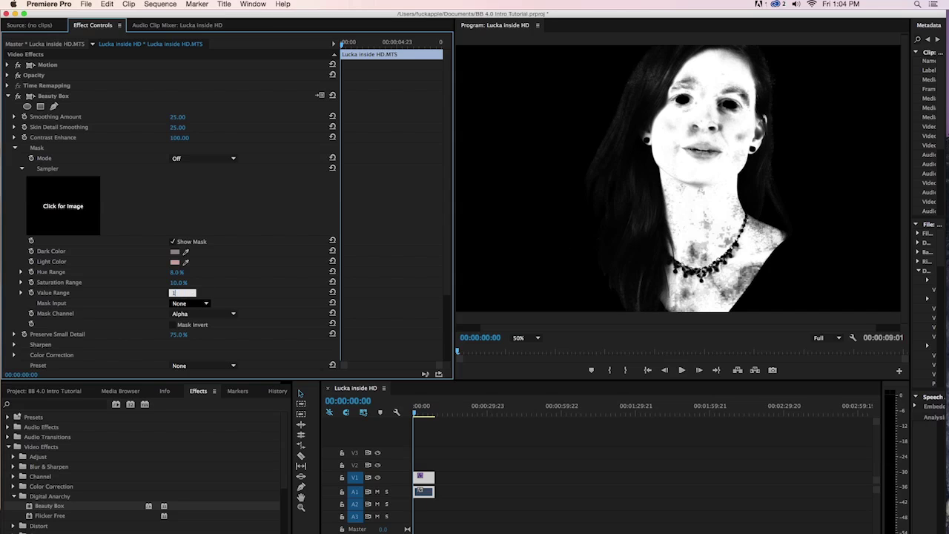
{"action": "key", "text": "Return"}
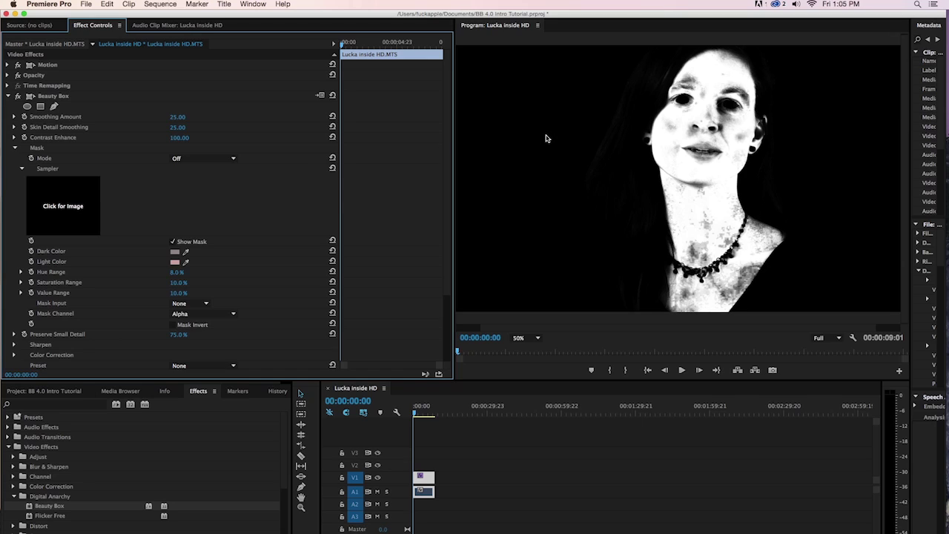
Load the current frame into the Beauty Box sampler and set Mode to Add Color.
{"action": "left_click", "coordinate": [66, 210]}
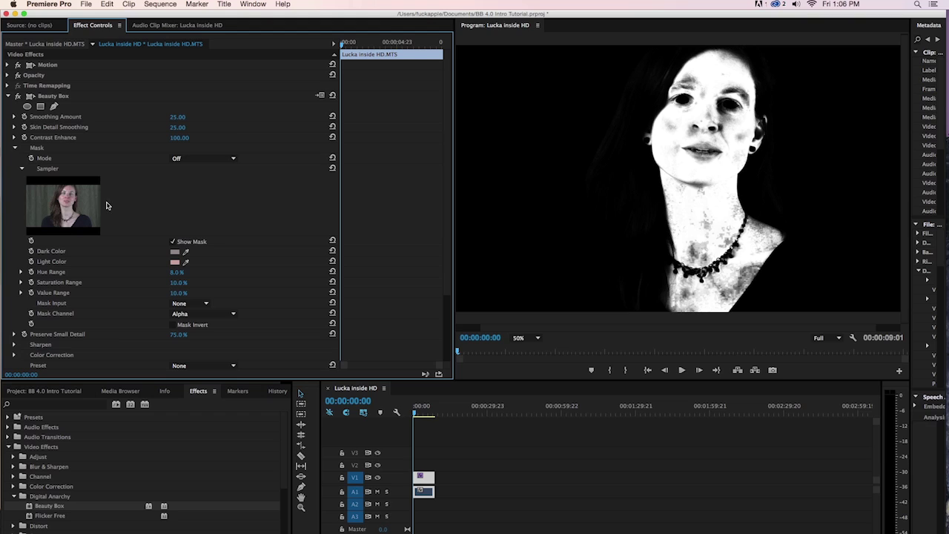
{"action": "left_click", "coordinate": [216, 161]}
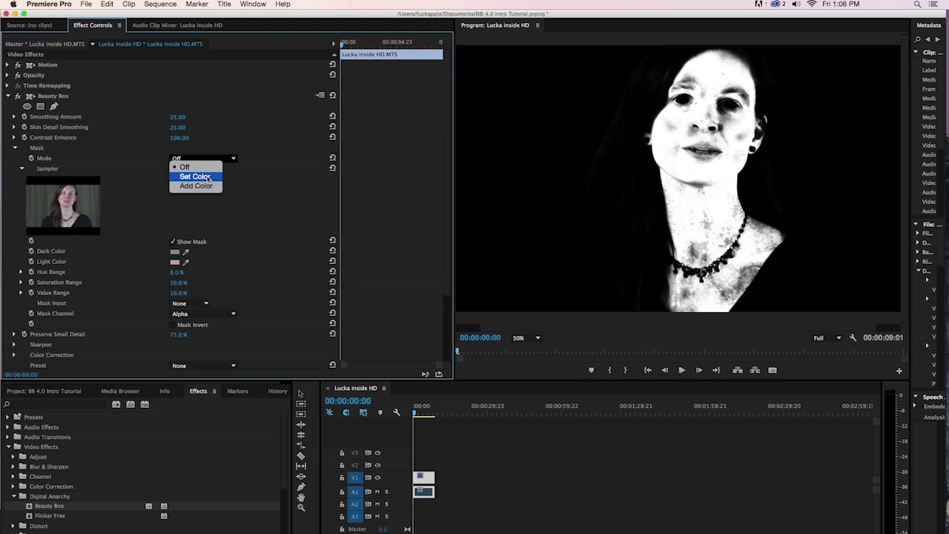
{"action": "left_click", "coordinate": [209, 186]}
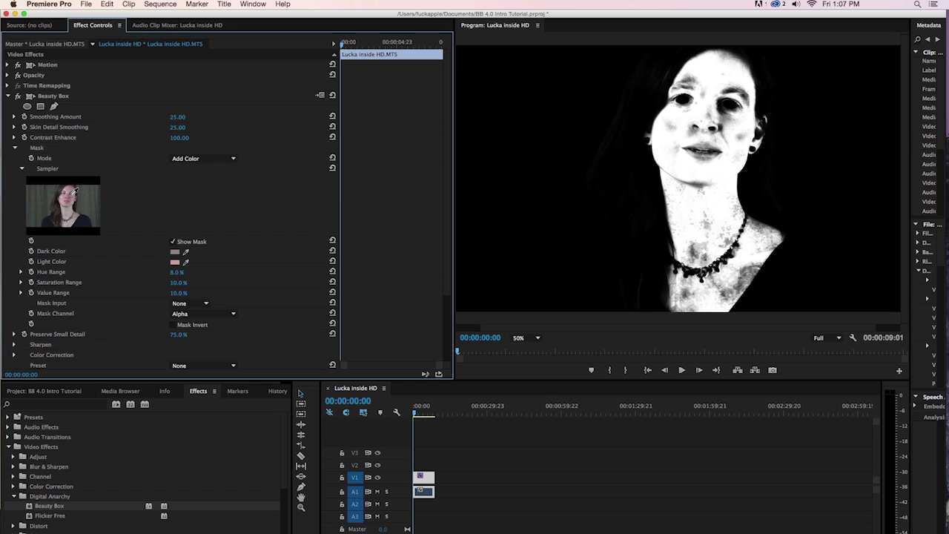
Add face and neck skin tones to the mask with the sampler eyedropper.
{"action": "left_click", "coordinate": [71, 194]}
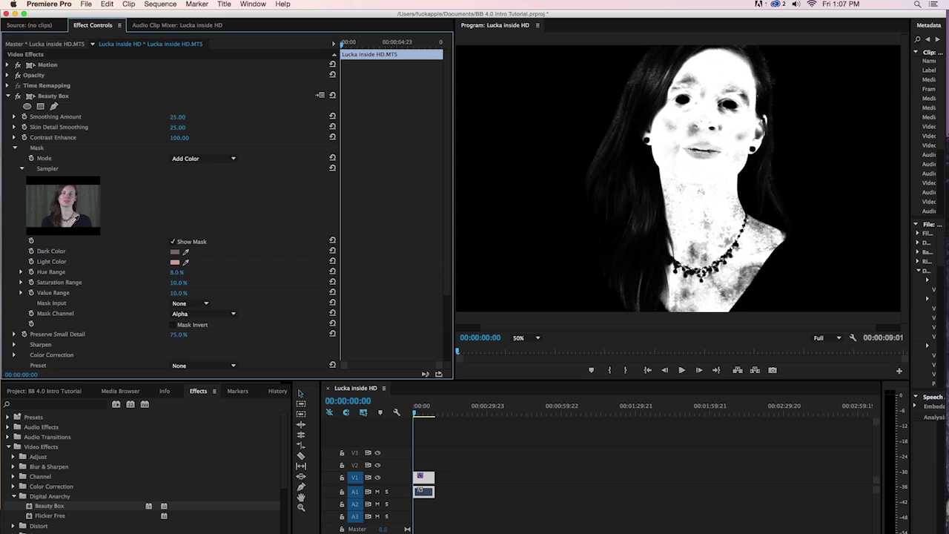
{"action": "left_click", "coordinate": [72, 220]}
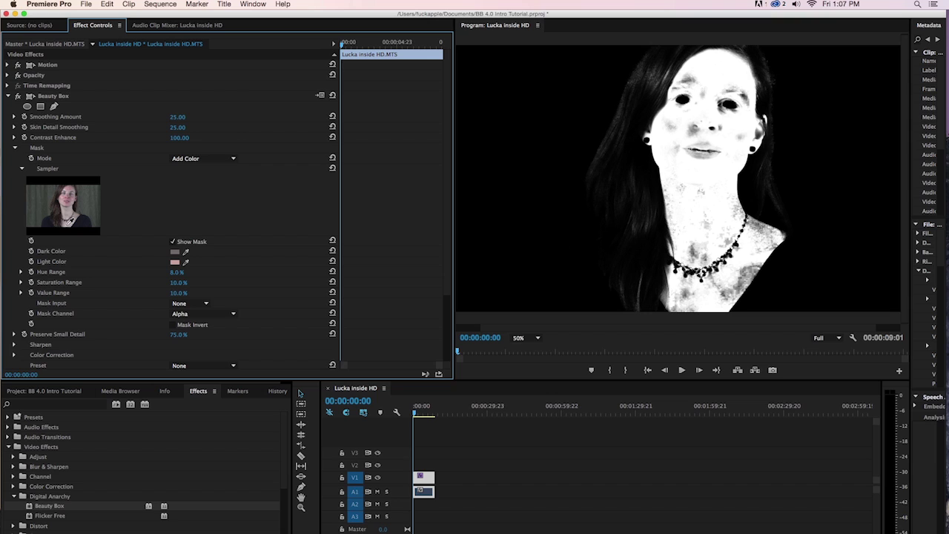
{"action": "left_click", "coordinate": [73, 219]}
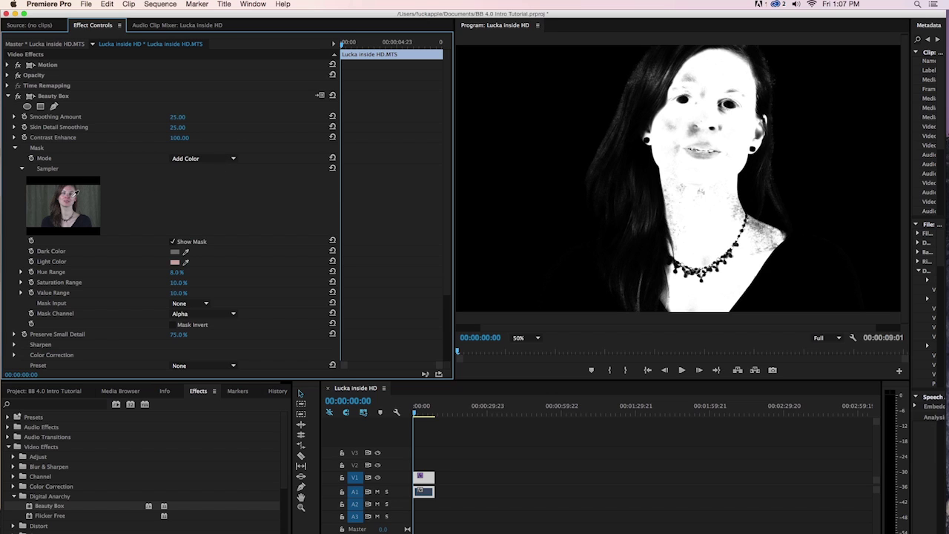
{"action": "left_click", "coordinate": [221, 159]}
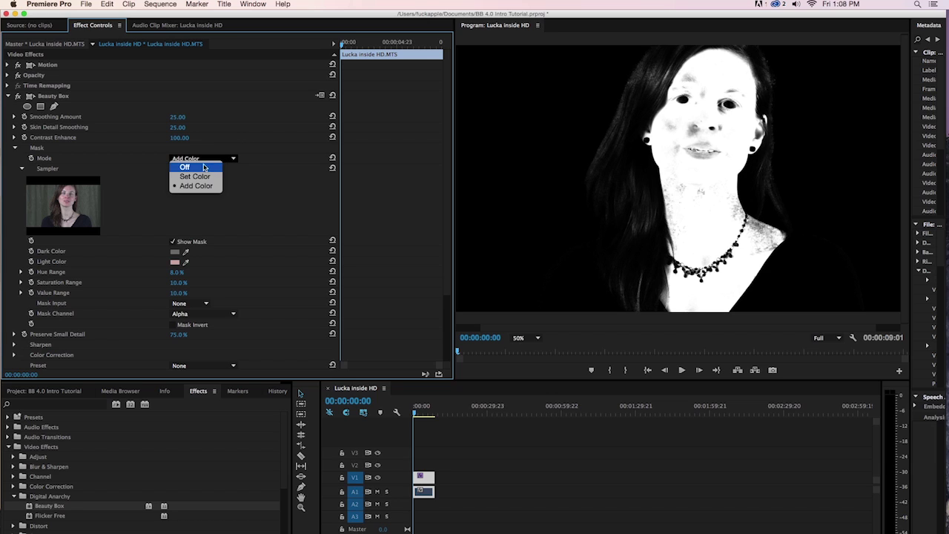
Set Mask Mode to Off and uncheck Show Mask.
{"action": "left_click", "coordinate": [204, 167]}
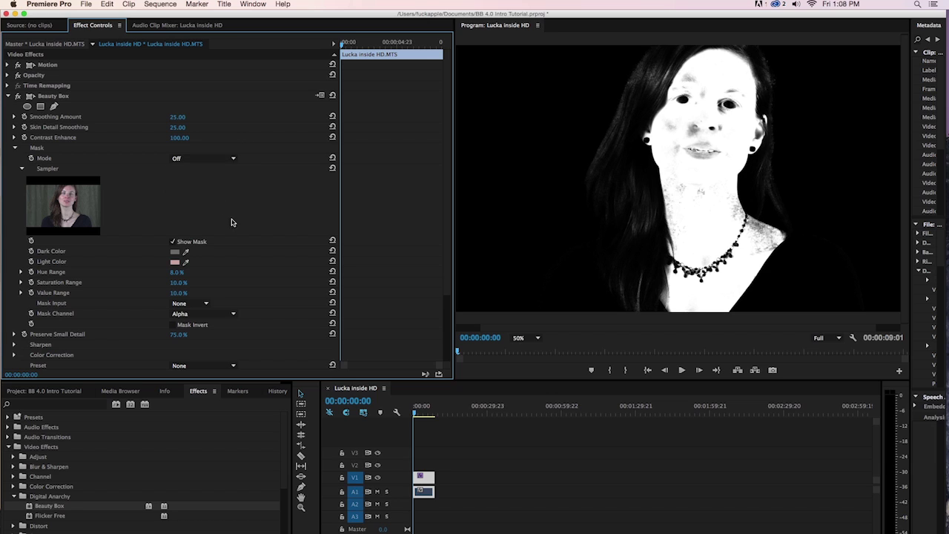
{"action": "left_click", "coordinate": [174, 241]}
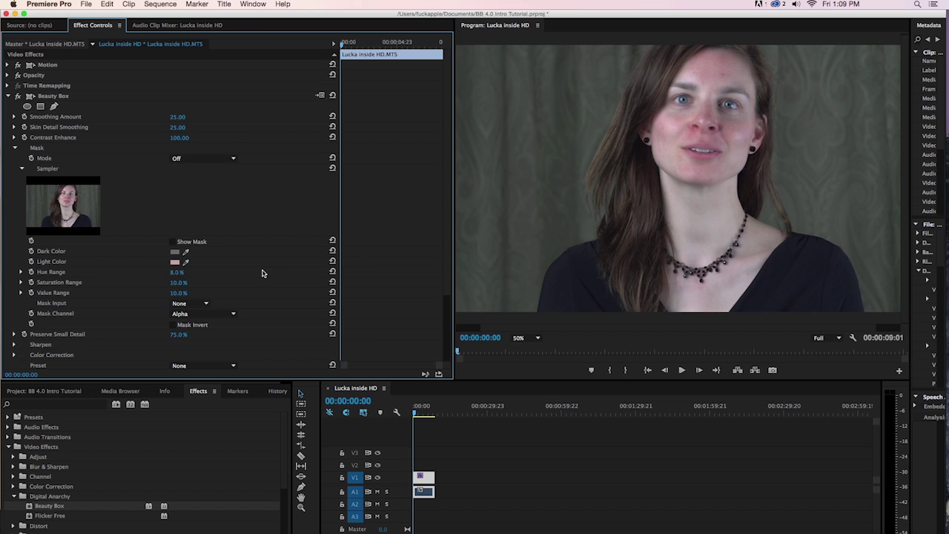
Return the monitor to 100% zoom and expand Beauty Box's Color Correction section.
{"action": "left_click", "coordinate": [538, 338]}
{"action": "left_click", "coordinate": [530, 399]}
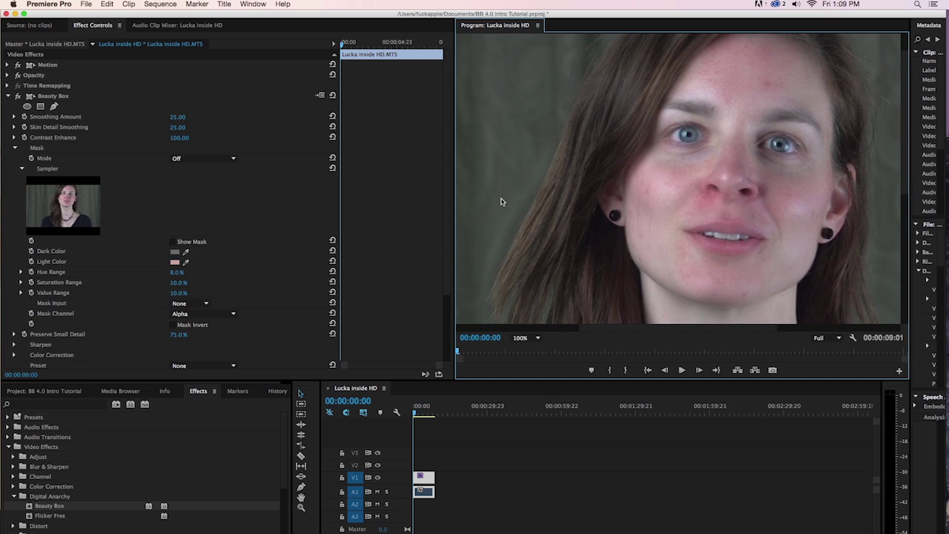
{"action": "scroll", "coordinate": [434, 264], "scroll_direction": "down", "scroll_amount": 3}
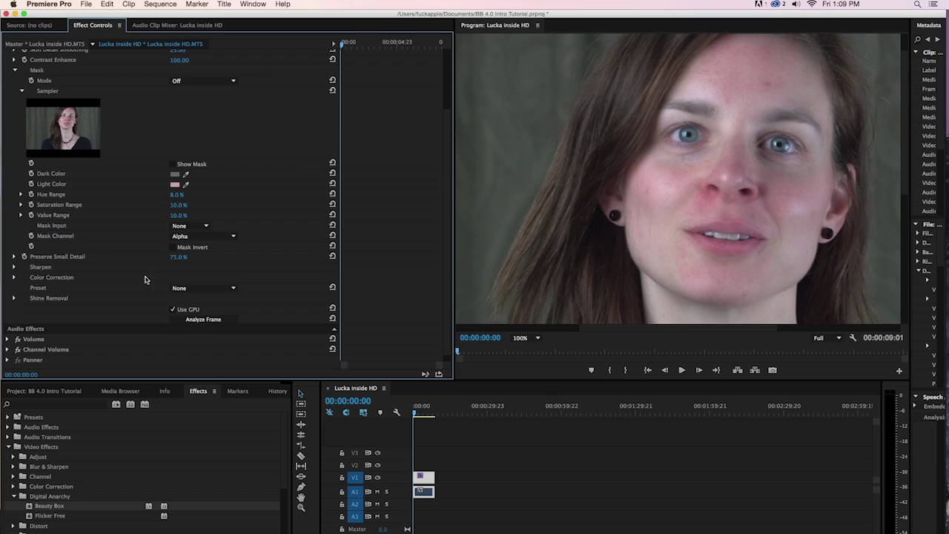
{"action": "left_click", "coordinate": [14, 278]}
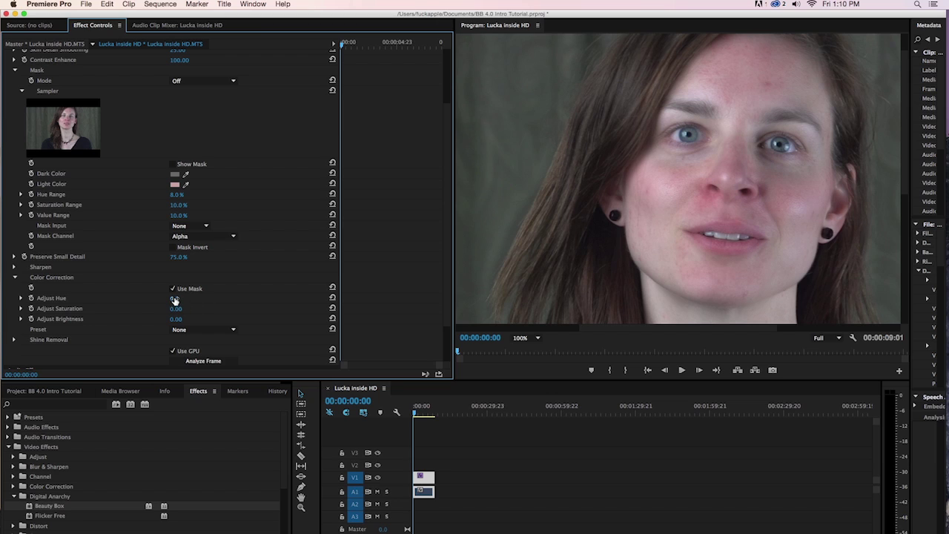
Set Adjust Hue to 10° and Adjust Saturation to -15.
{"action": "left_click", "coordinate": [175, 298]}
{"action": "type", "text": "10"}
{"action": "key", "text": "Return"}
{"action": "left_click", "coordinate": [176, 309]}
{"action": "type", "text": "-1"}
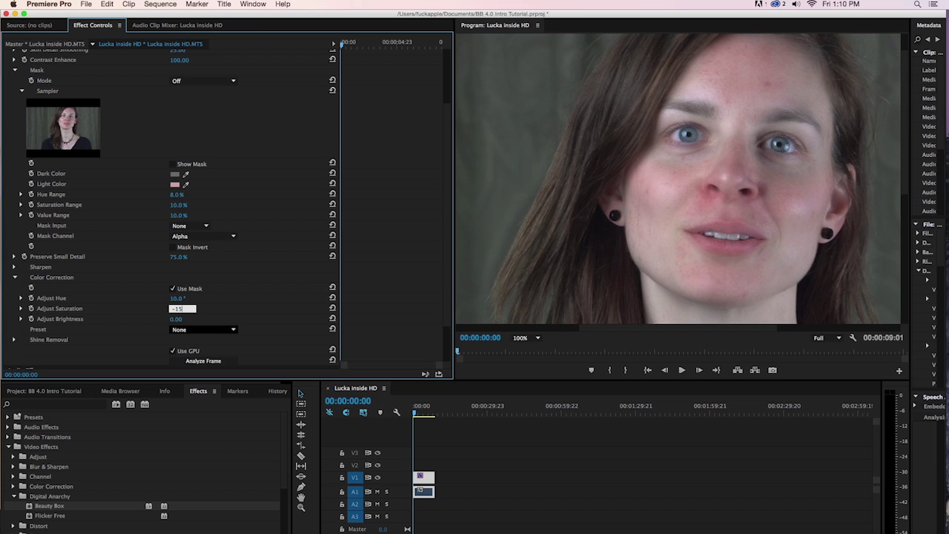
{"action": "key", "text": "Return"}
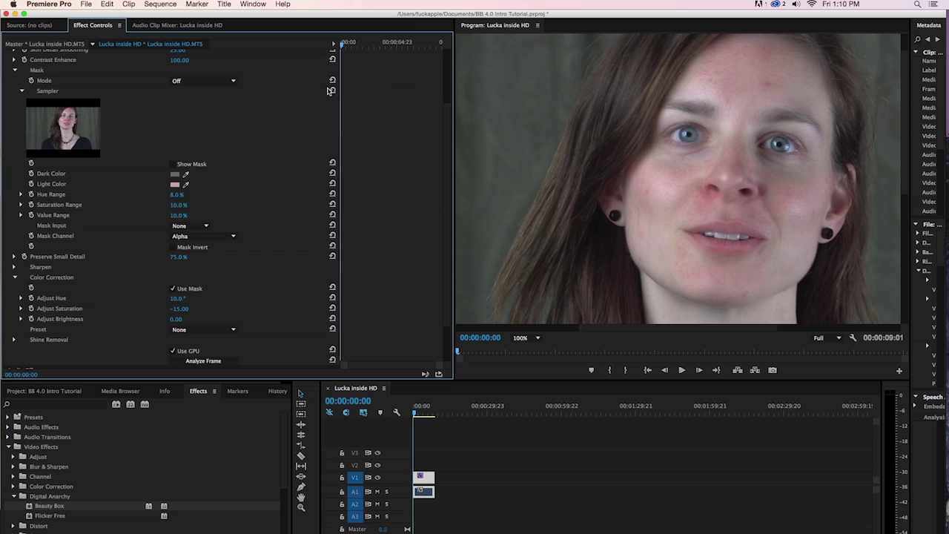
{"action": "scroll", "coordinate": [447, 86], "scroll_direction": "up", "scroll_amount": 3}
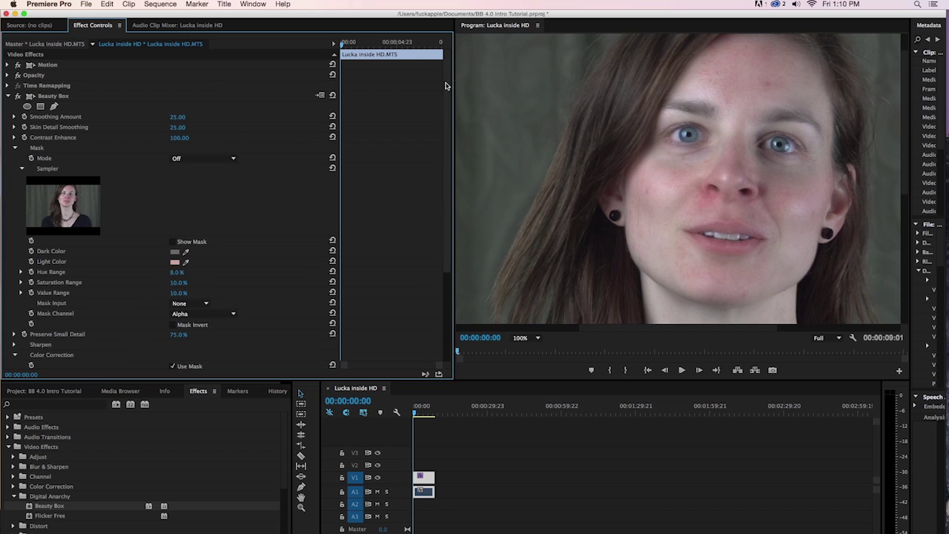
{"action": "left_click", "coordinate": [17, 97]}
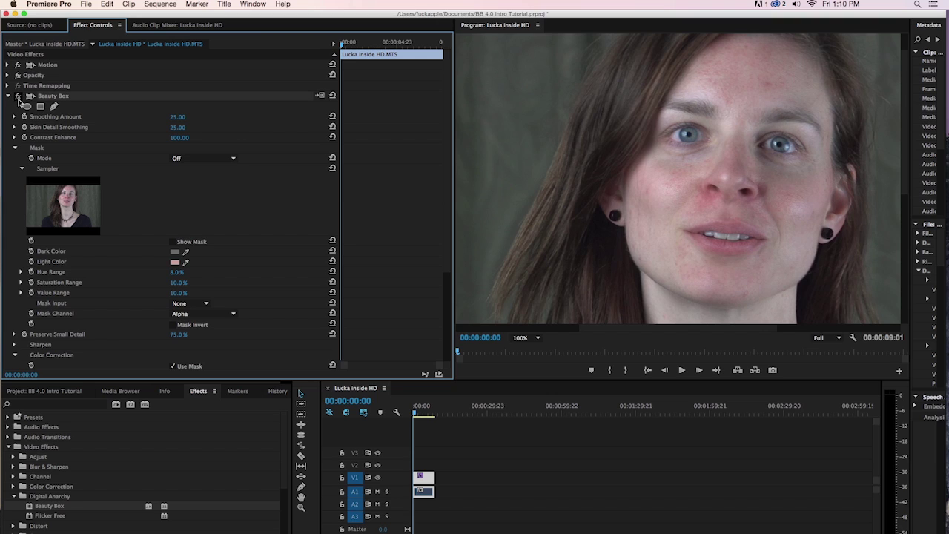
{"action": "left_click", "coordinate": [17, 97]}
{"action": "left_click_drag", "start_coordinate": [448, 260], "coordinate": [445, 309]}
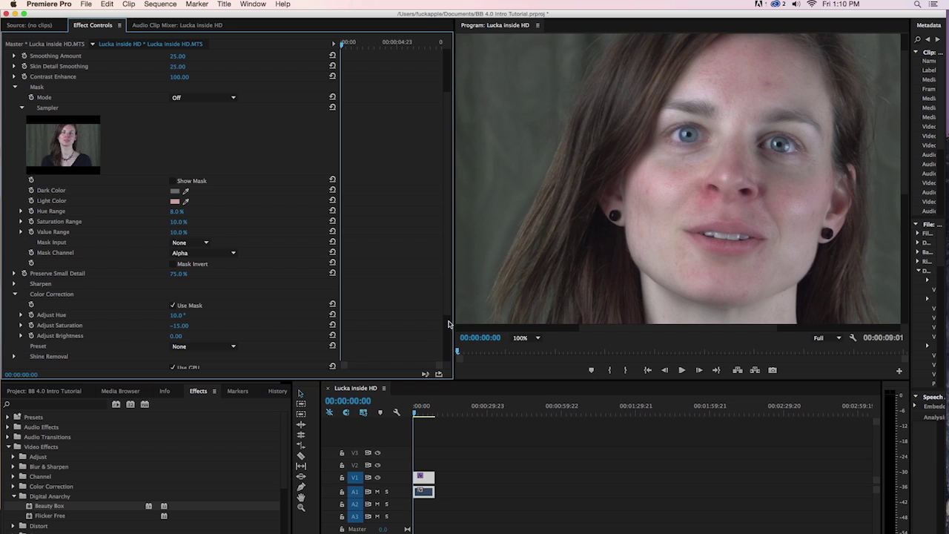
{"action": "scroll", "coordinate": [449, 301], "scroll_direction": "down", "scroll_amount": 2}
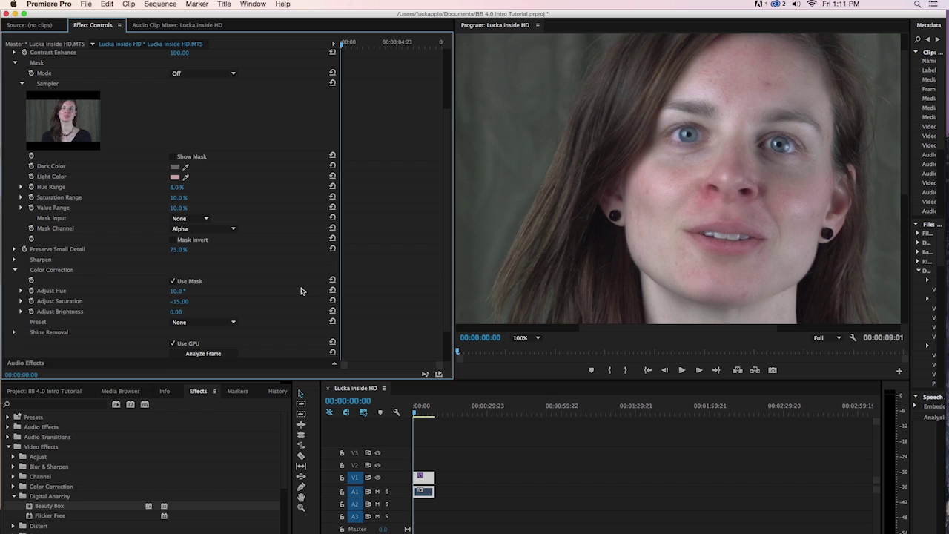
{"action": "left_click", "coordinate": [233, 324]}
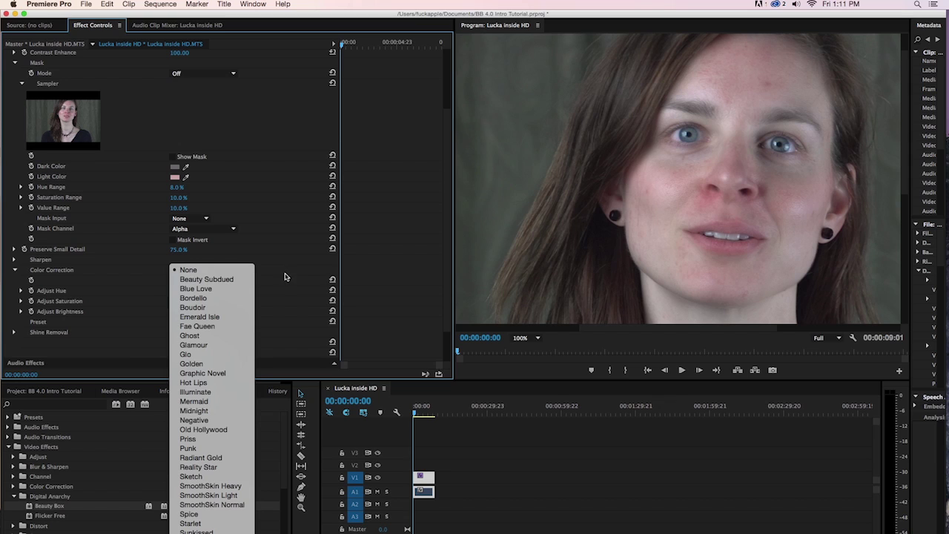
{"action": "left_click", "coordinate": [313, 230]}
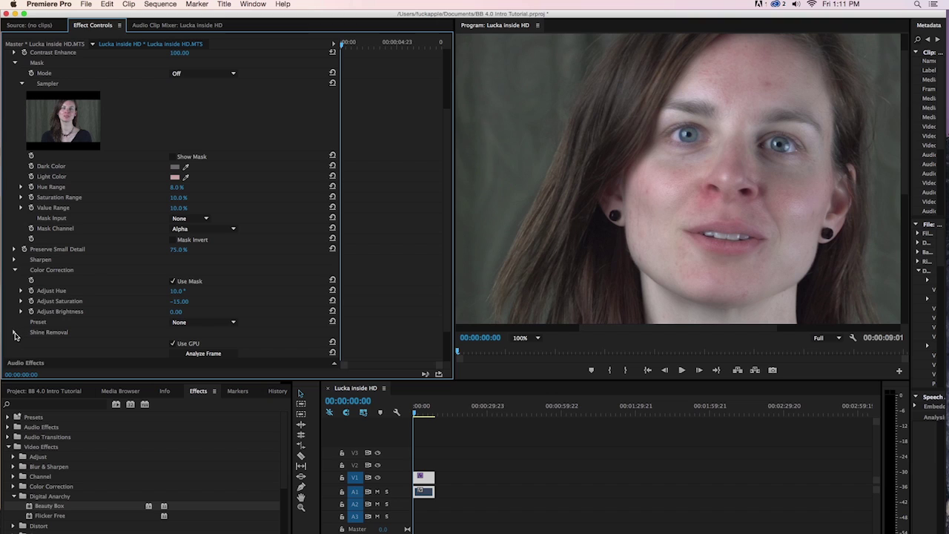
{"action": "left_click", "coordinate": [15, 333]}
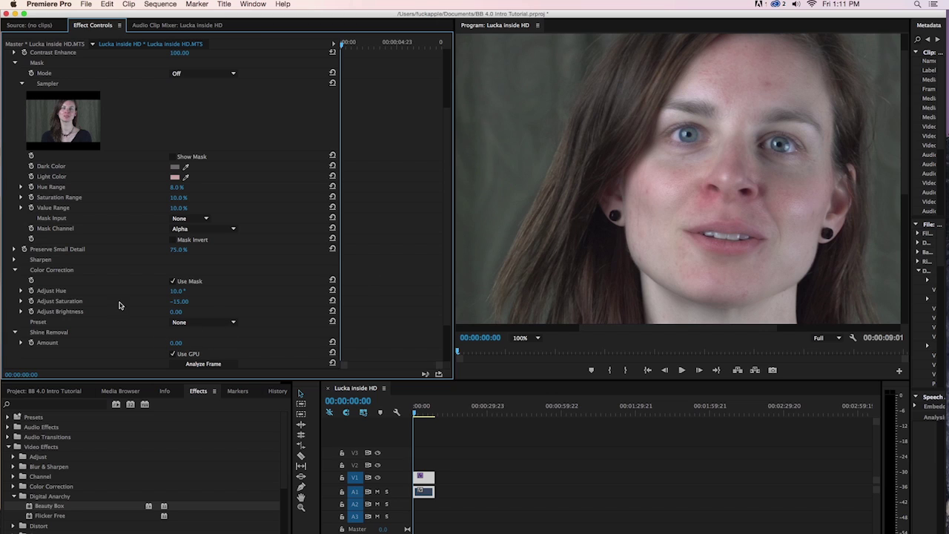
{"action": "left_click", "coordinate": [14, 332]}
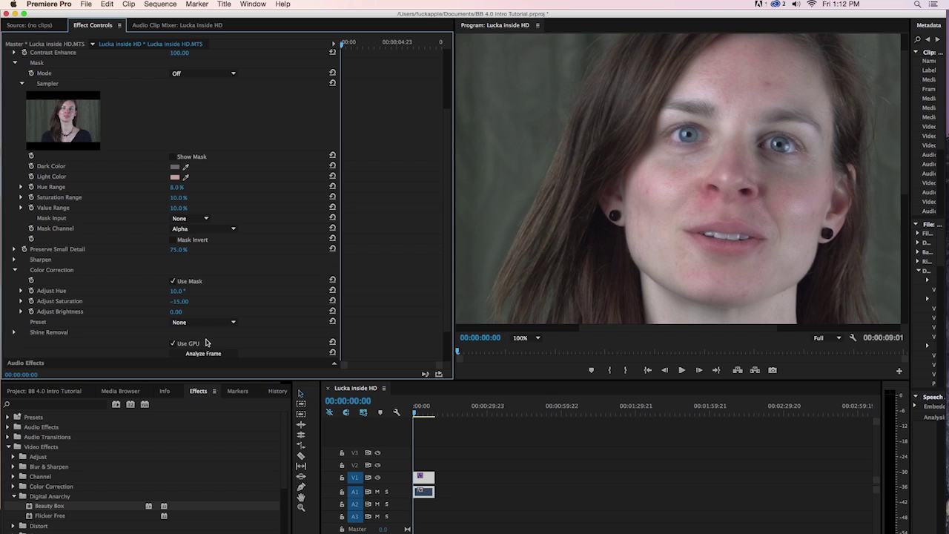
Play a few seconds of the clip, then enable Beauty Box's Use GPU option.
{"action": "key", "text": "space"}
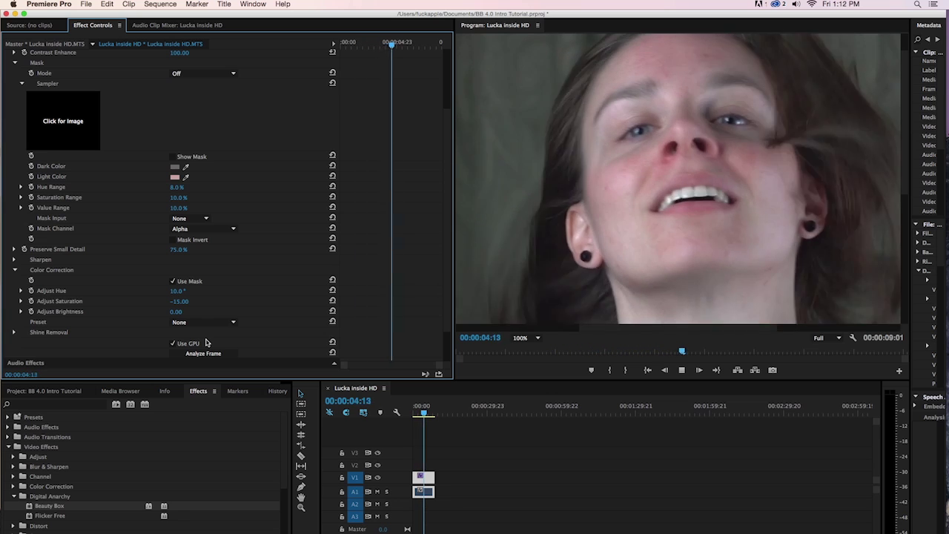
{"action": "key", "text": "space"}
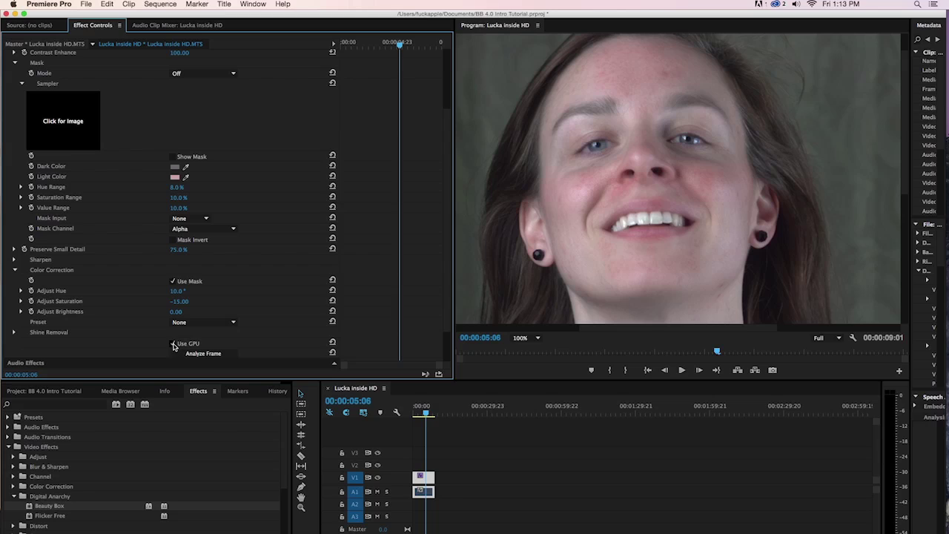
{"action": "left_click", "coordinate": [175, 344]}
{"action": "scroll", "coordinate": [446, 194], "scroll_direction": "up", "scroll_amount": 1}
{"action": "scroll", "coordinate": [439, 158], "scroll_direction": "up", "scroll_amount": 4}
{"action": "scroll", "coordinate": [439, 157], "scroll_direction": "up", "scroll_amount": 1}
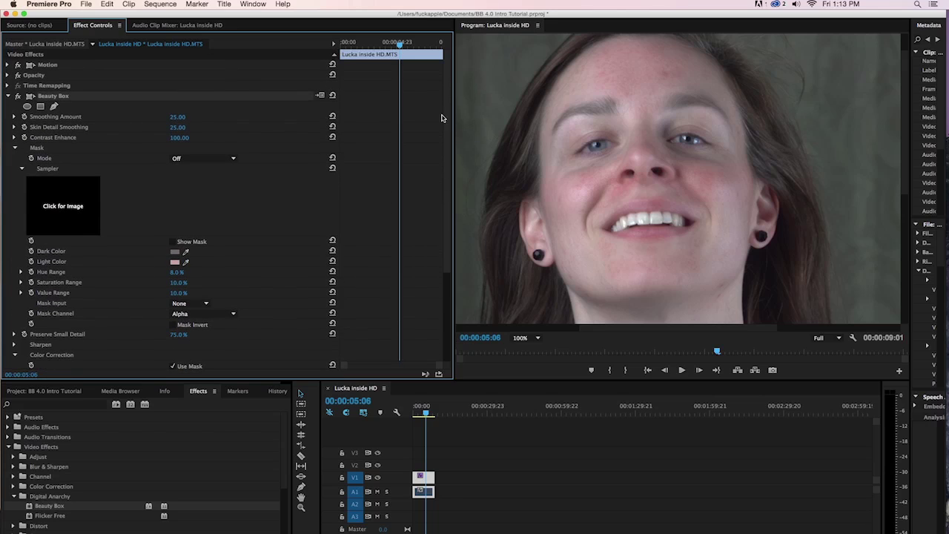
{"action": "left_click", "coordinate": [321, 96]}
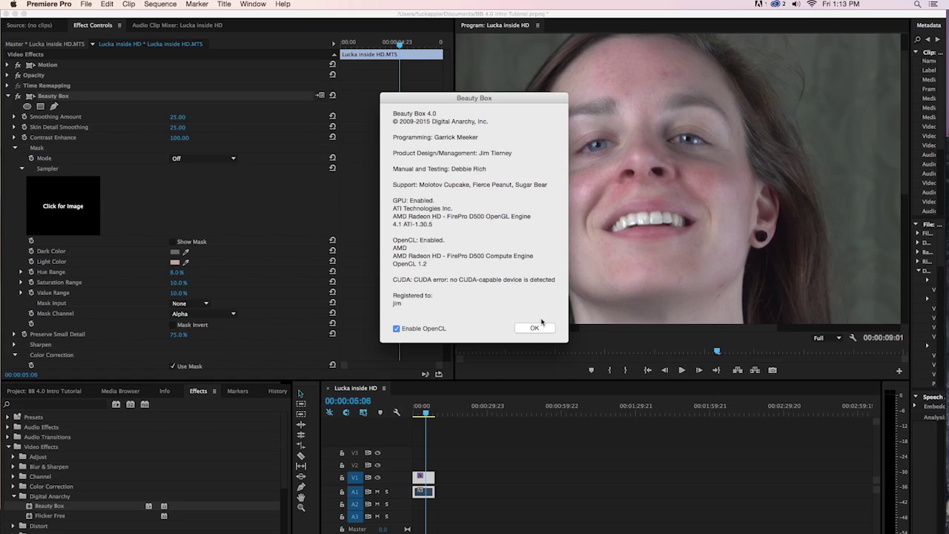
{"action": "left_click", "coordinate": [537, 329]}
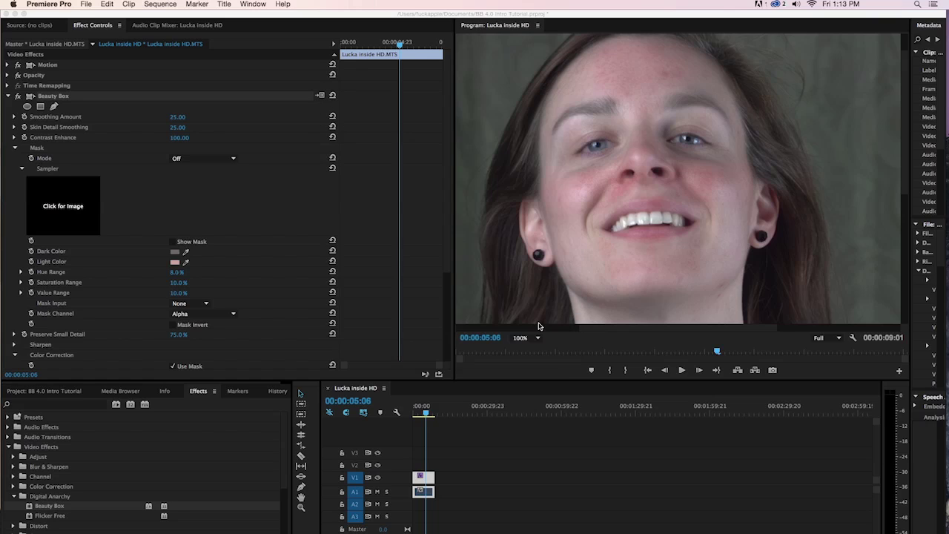
{"action": "left_click", "coordinate": [321, 96]}
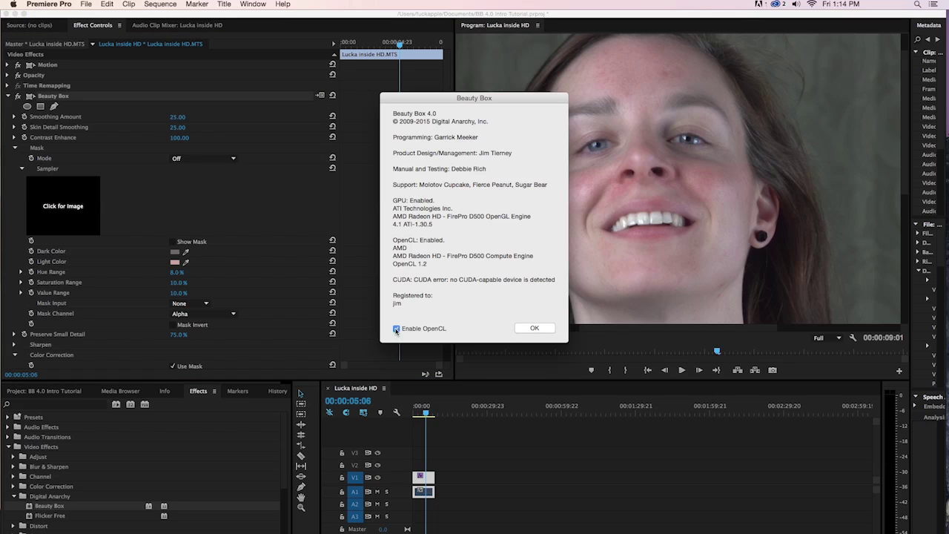
{"action": "left_click", "coordinate": [528, 327]}
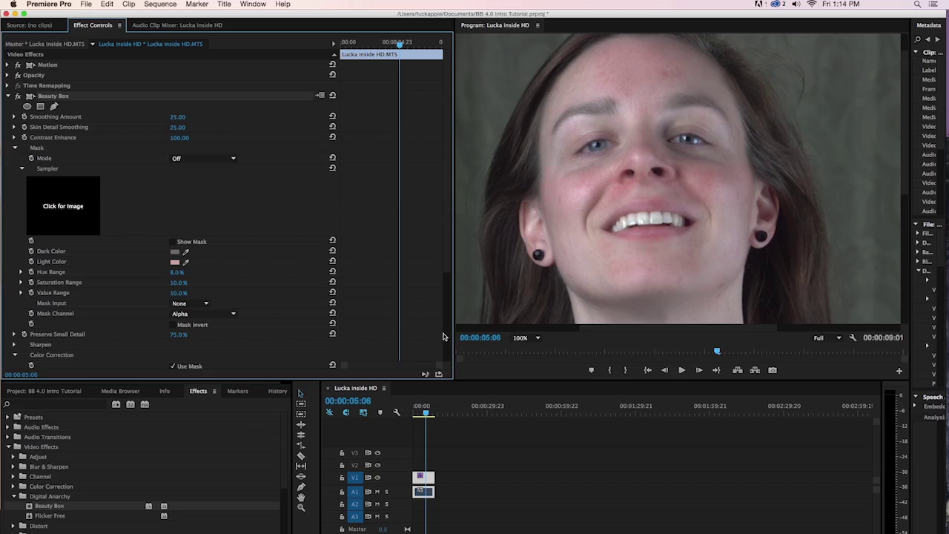
{"action": "scroll", "coordinate": [447, 300], "scroll_direction": "down", "scroll_amount": 2}
{"action": "scroll", "coordinate": [447, 300], "scroll_direction": "down", "scroll_amount": 5}
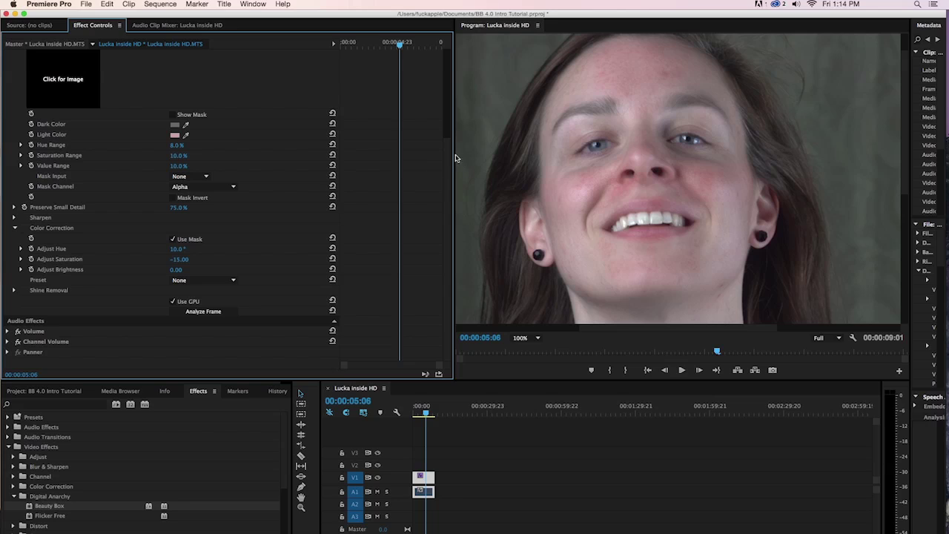
{"action": "scroll", "coordinate": [446, 152], "scroll_direction": "up", "scroll_amount": 1}
{"action": "scroll", "coordinate": [446, 152], "scroll_direction": "down", "scroll_amount": 1}
Rewind to 00:00:00:00 and play the retouched interview for about six seconds before stopping.
{"action": "left_click_drag", "start_coordinate": [427, 413], "coordinate": [404, 421]}
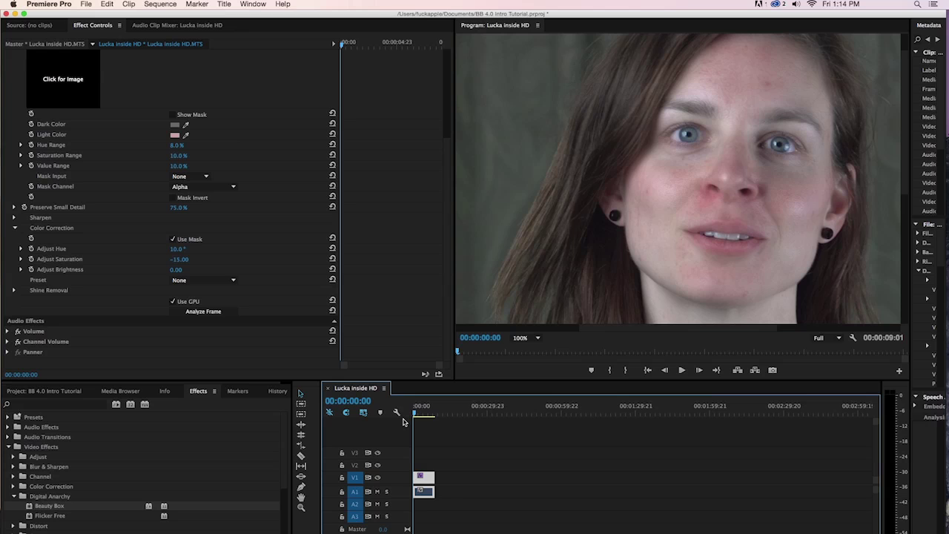
{"action": "key", "text": "space"}
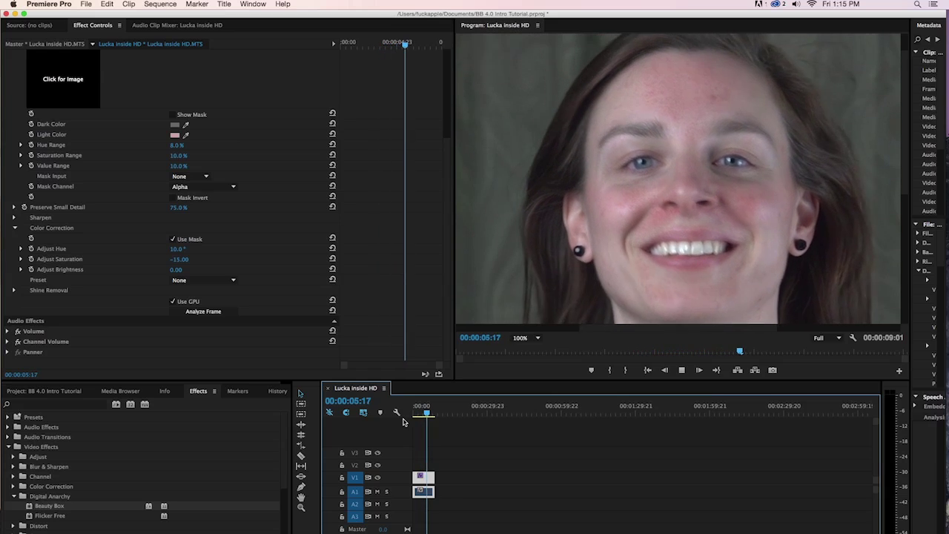
{"action": "key", "text": "space"}
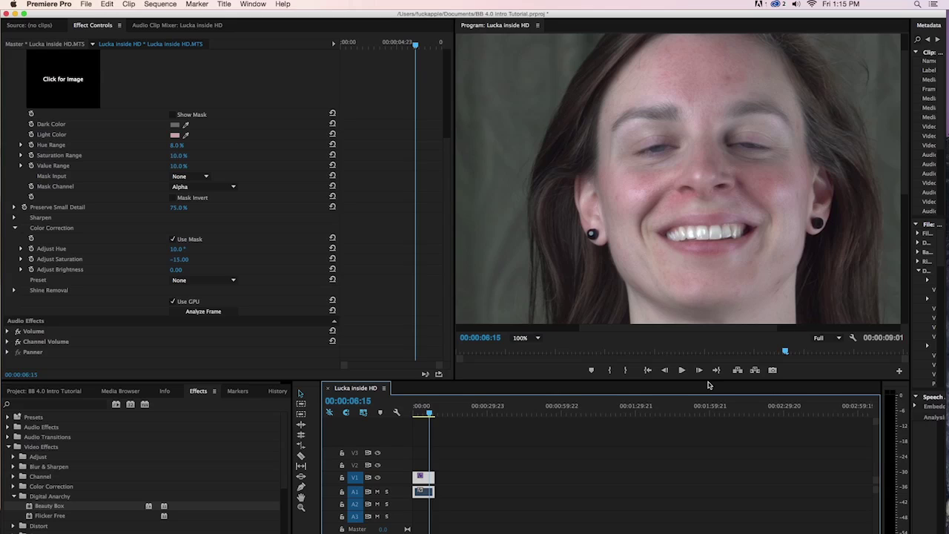
Drag the playhead back toward the start of the interview clip.
{"action": "left_click_drag", "start_coordinate": [425, 409], "coordinate": [404, 456]}
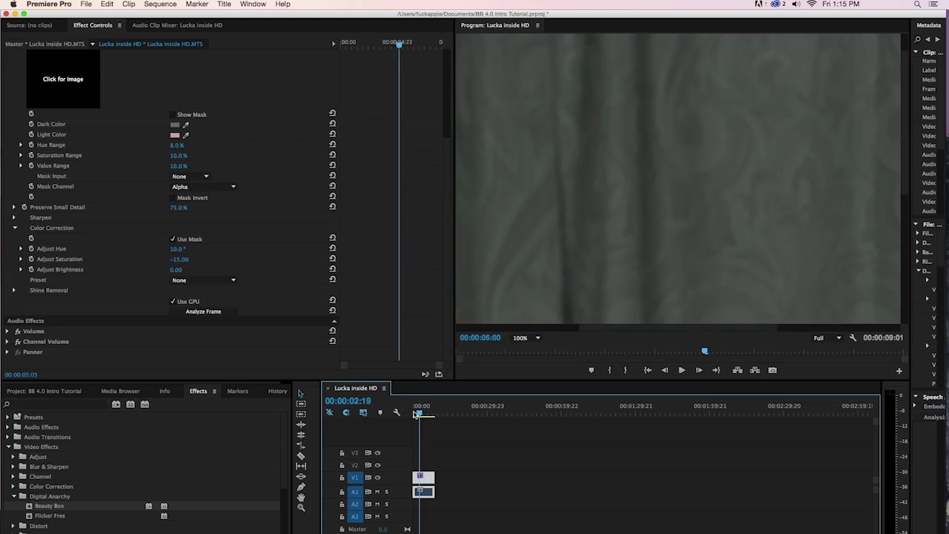